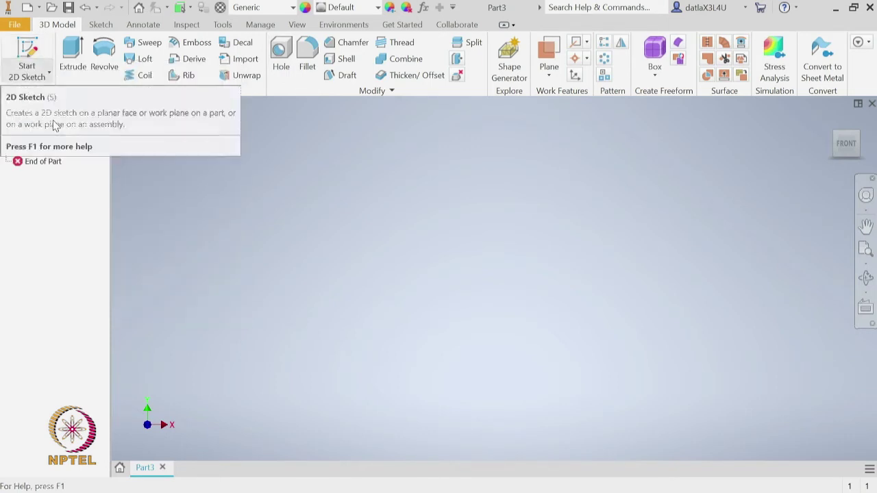
- Start a 2D sketch on the XZ plane of the part's origin
left_click(37, 53)
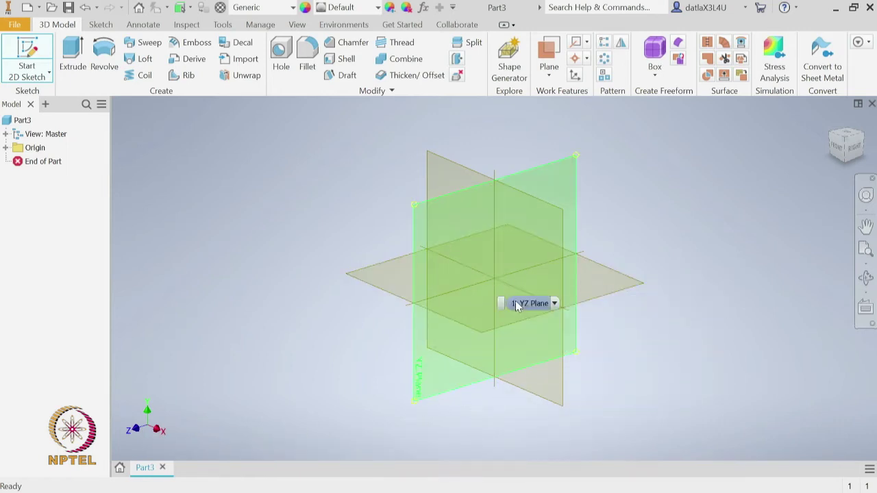
left_click(6, 148)
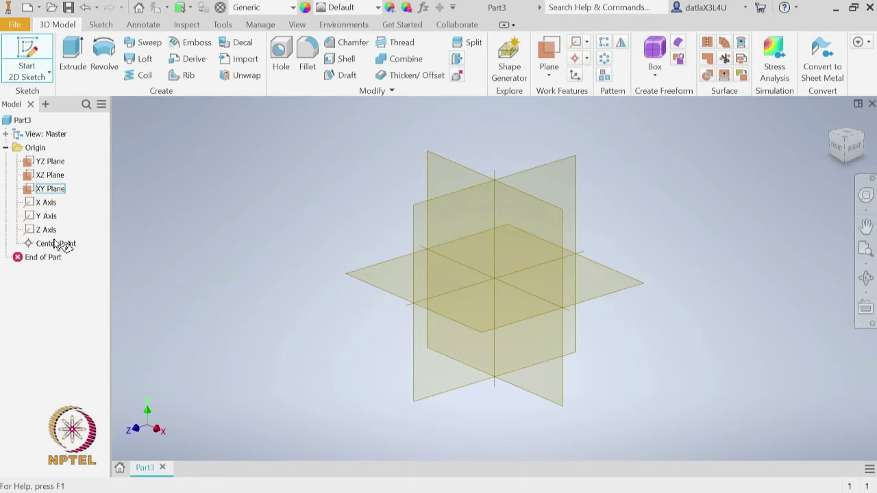
left_click(374, 279)
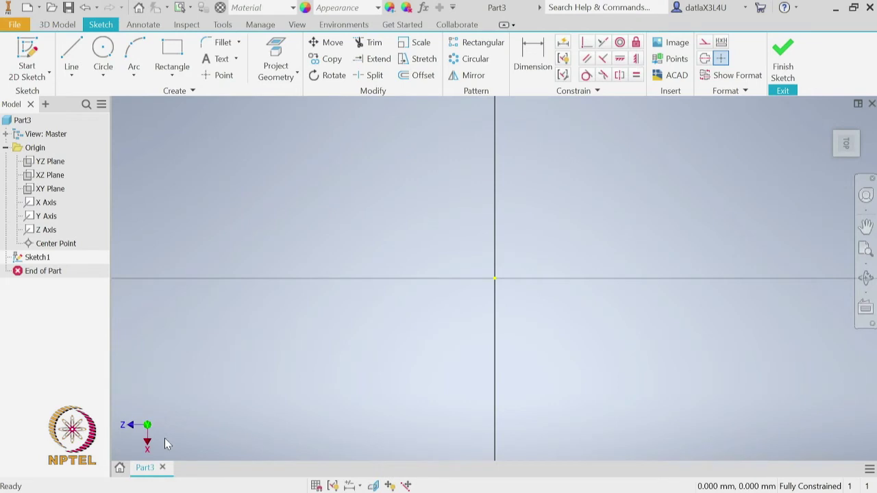
- Draw a two-point rectangle from the sketch origin, 56 mm along the X direction and 125 mm along the Z direction
left_click(169, 58)
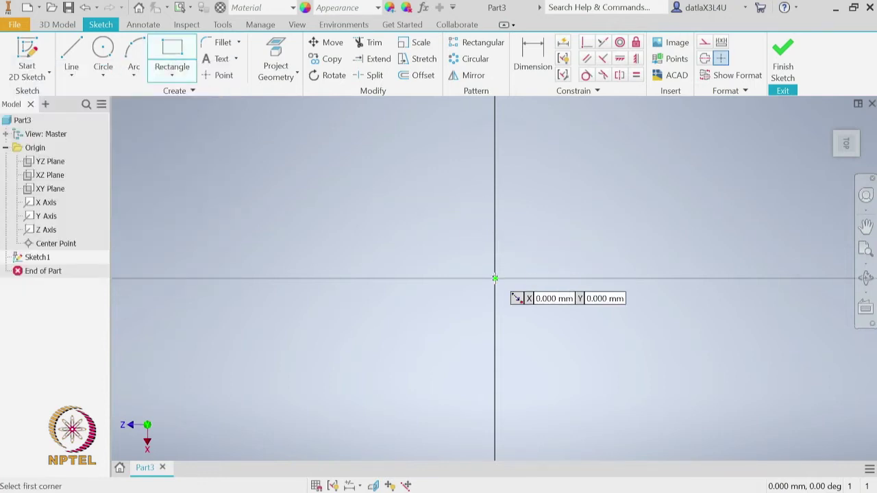
left_click(495, 279)
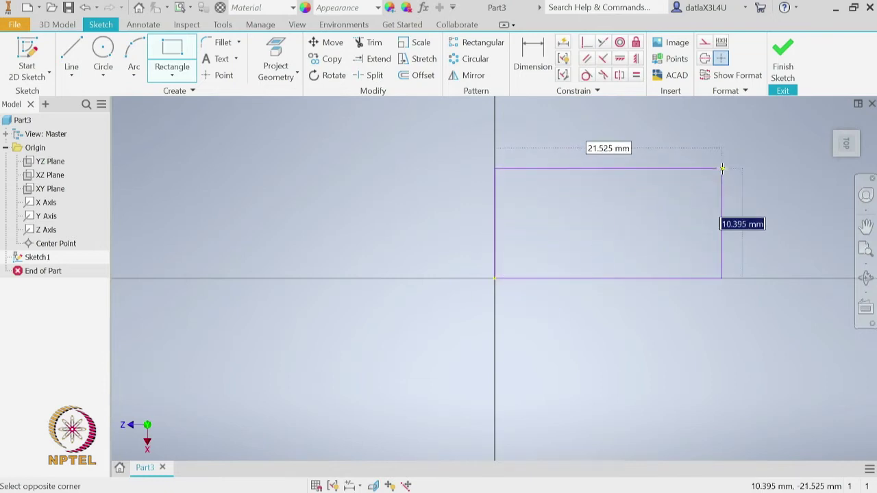
type("56")
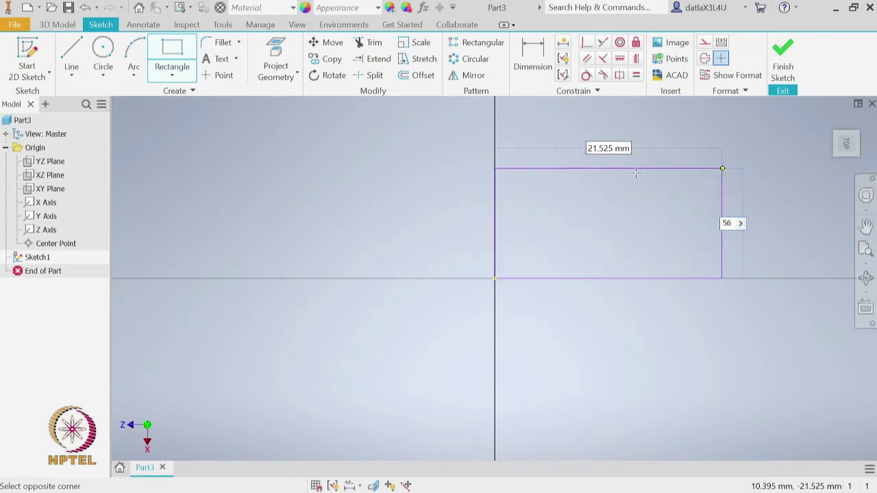
key("Tab")
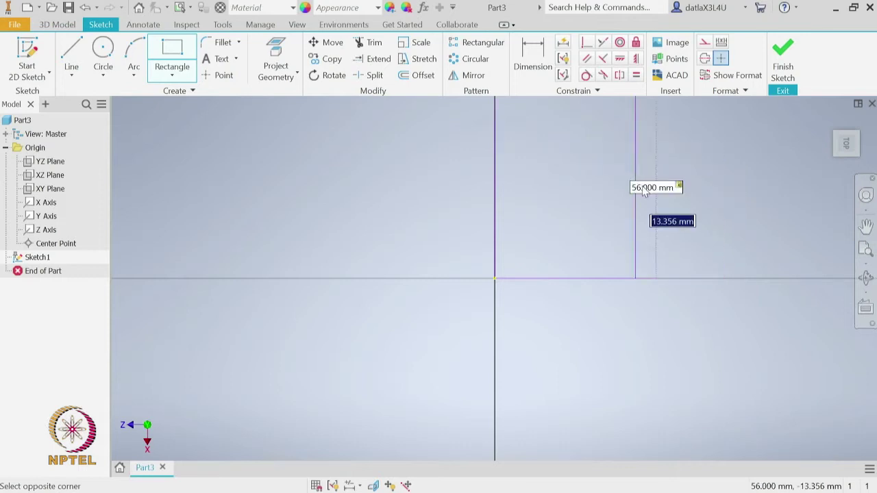
type("125")
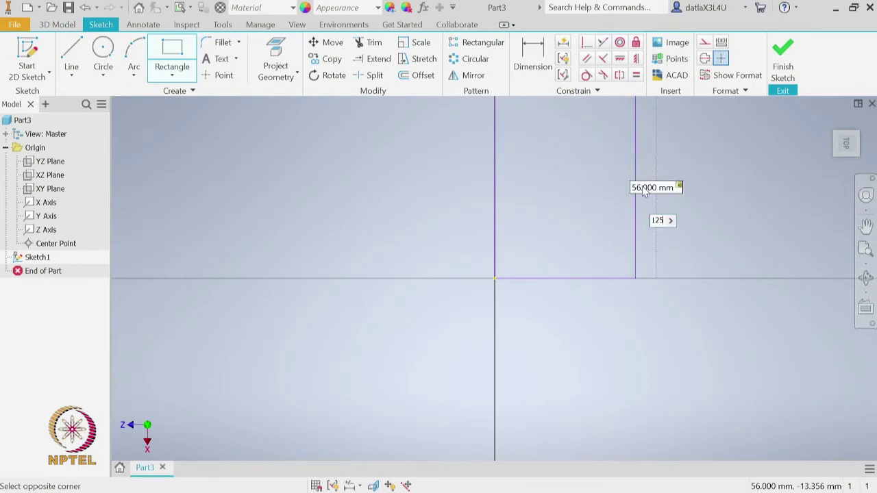
key("Return")
left_click(864, 250)
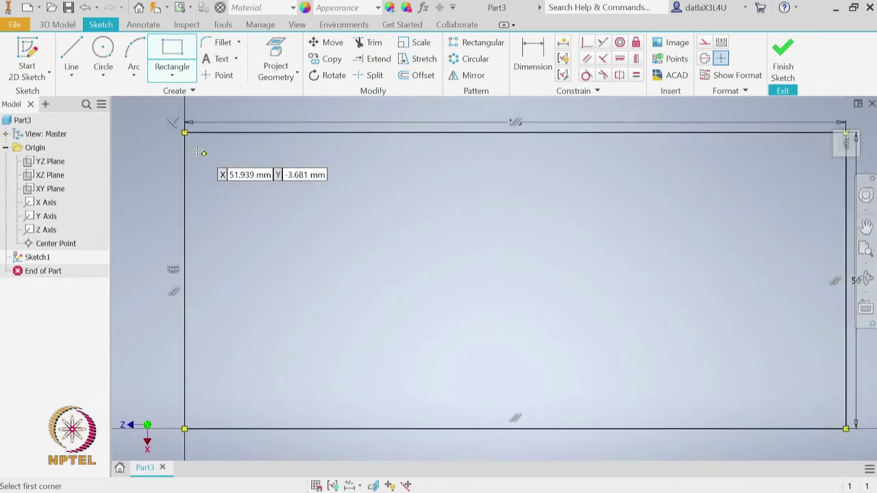
- Finish the sketch and extrude the rectangular profile upward by 10 mm, checking the thickness against the reference drawing
left_click(783, 75)
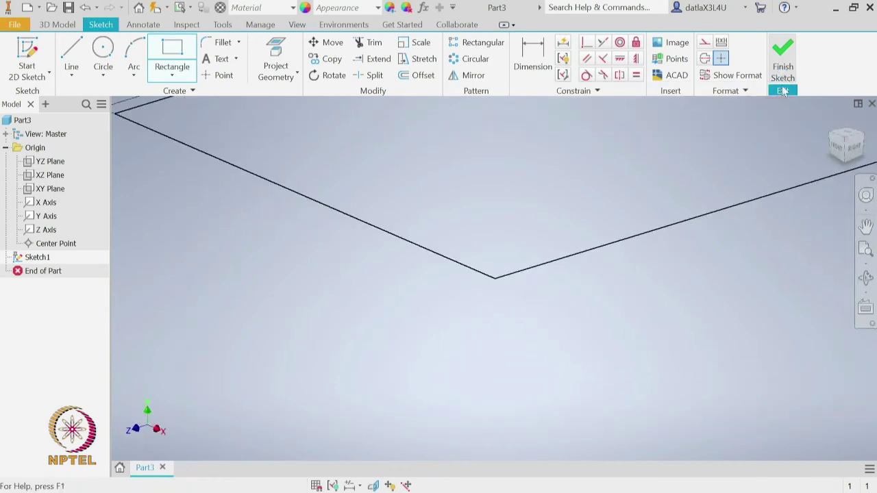
left_click(865, 251)
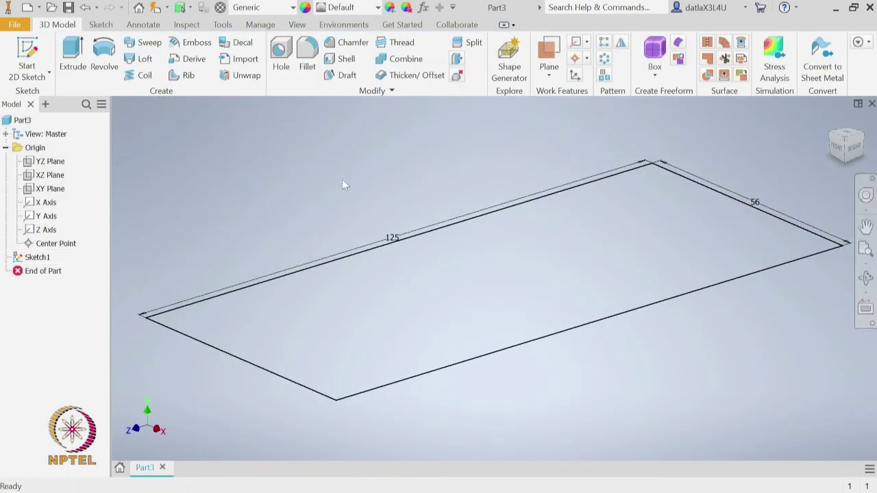
left_click(72, 70)
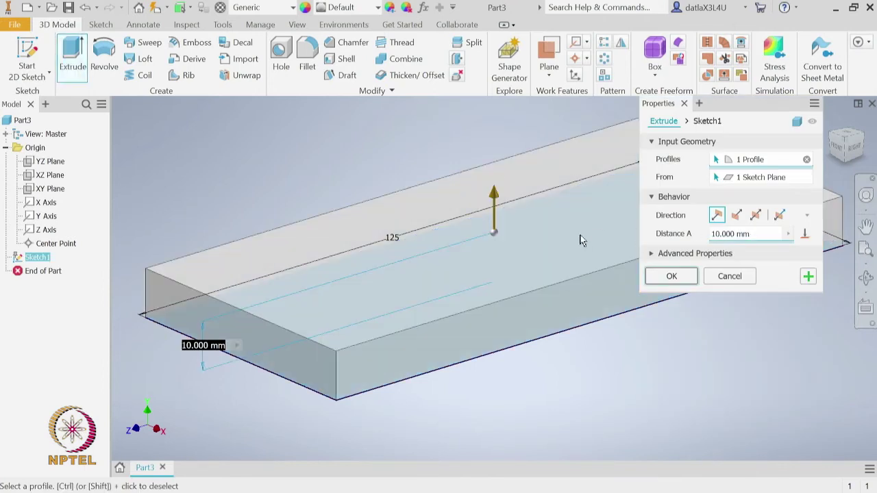
key("alt+Tab")
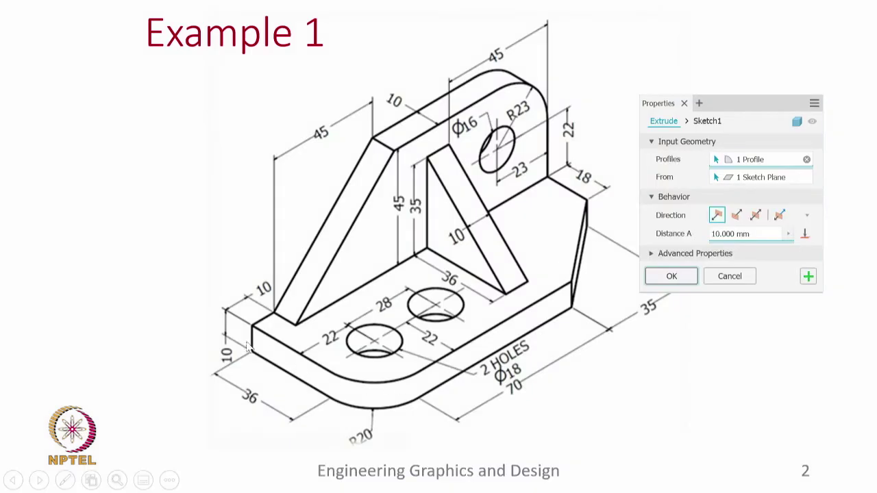
key("alt+Tab")
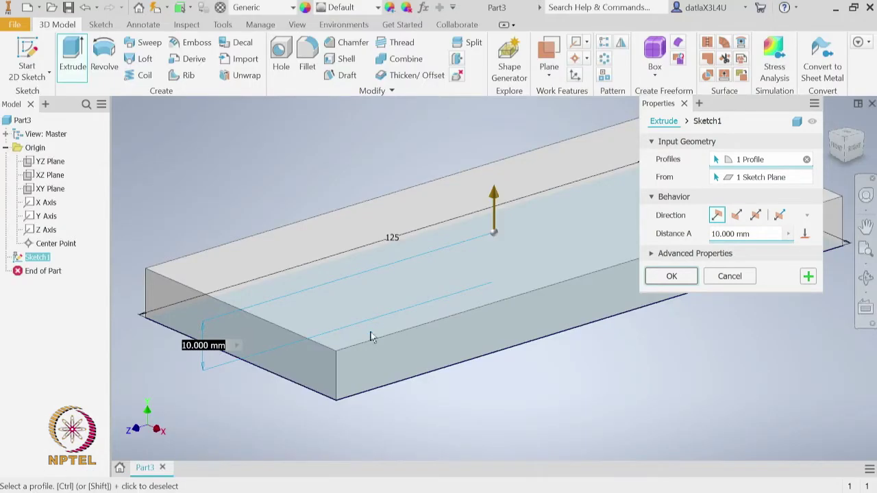
left_click(672, 276)
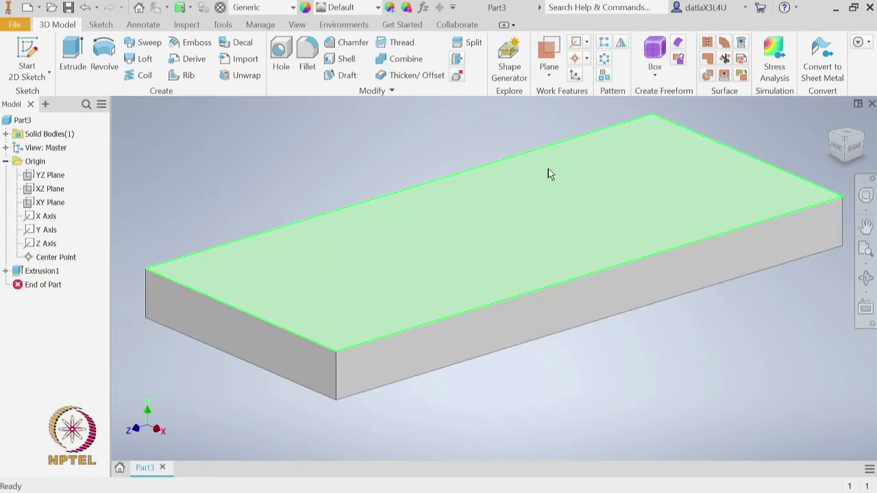
- Consult the reference drawing for the base plate's corner details and reopen the extrusion's rectangle sketch for editing
key("alt+Tab")
mouse_move(470, 326)
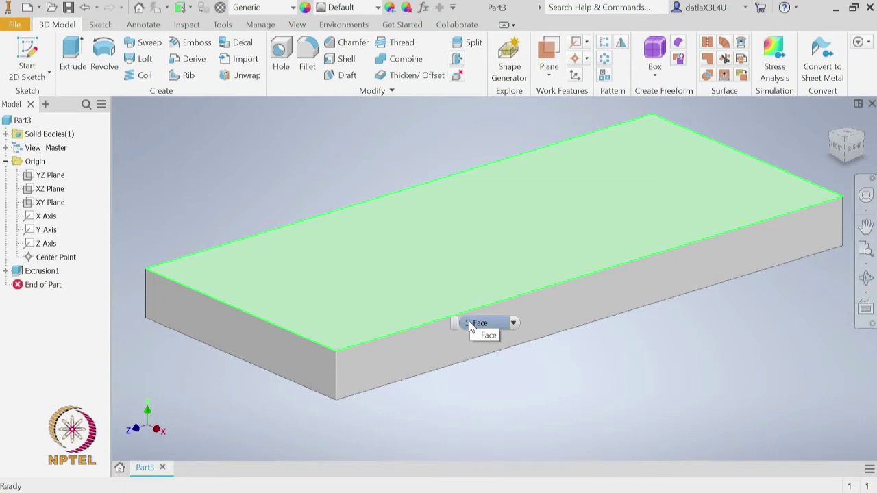
left_click(6, 272)
left_click(52, 288)
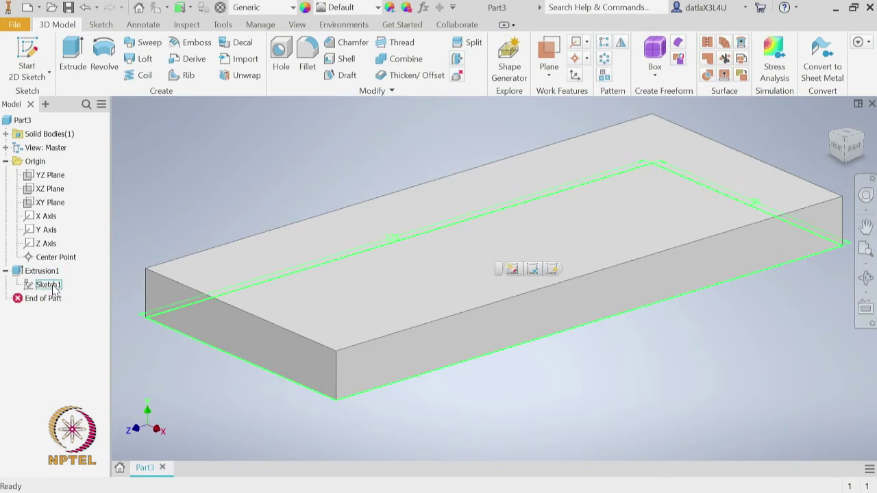
right_click(53, 288)
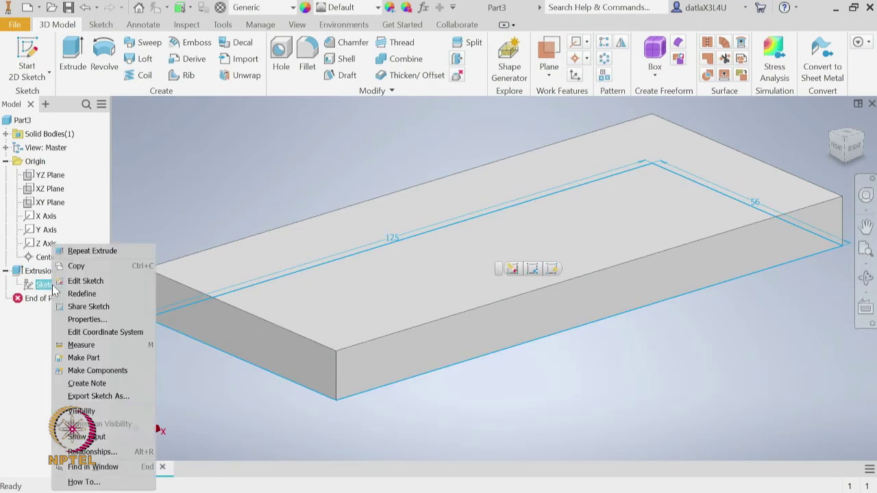
left_click(91, 281)
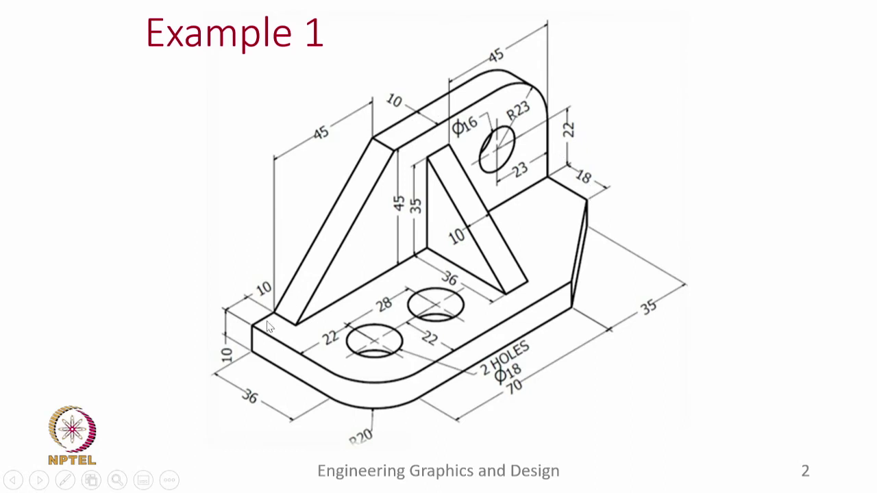
key("alt+Tab")
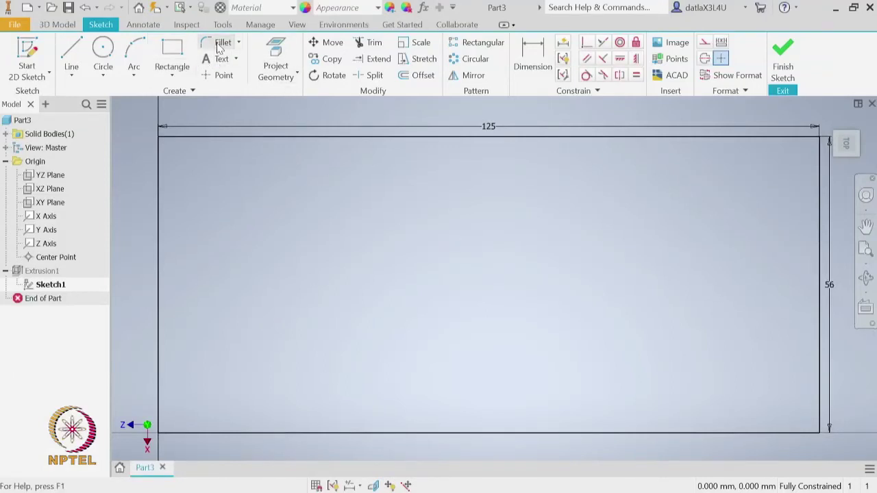
- Chamfer the rectangle's lower-right corner using two distances, 35 mm along the long edge and 28 mm along the short edge
left_click(237, 41)
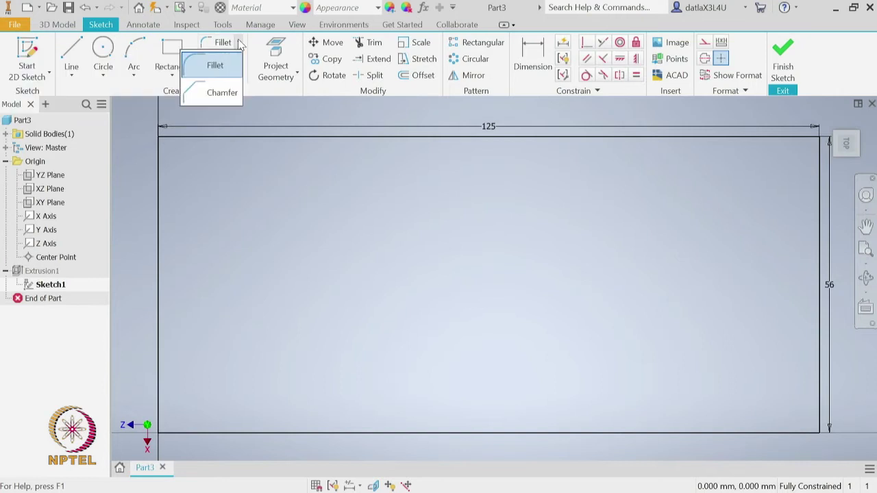
left_click(226, 95)
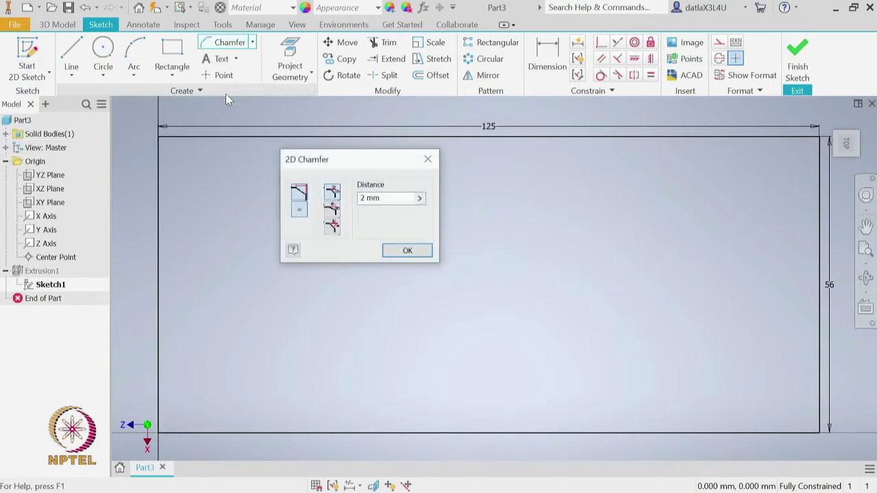
left_click(336, 210)
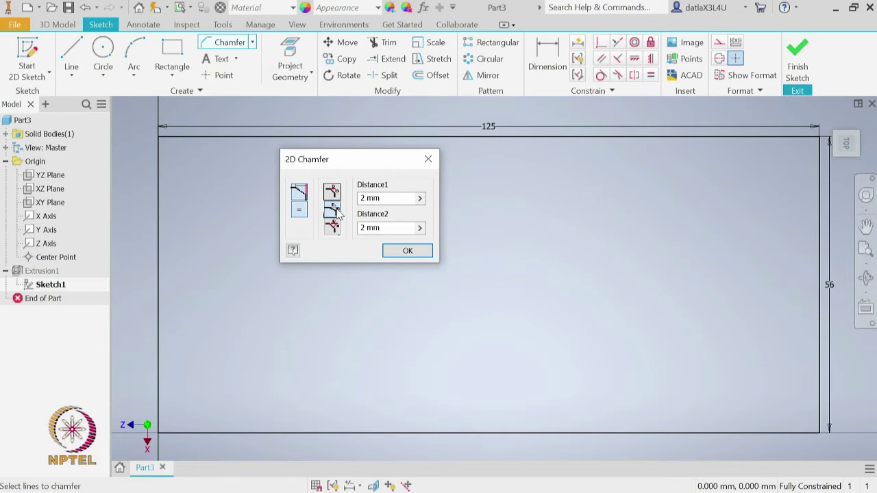
left_click(332, 226)
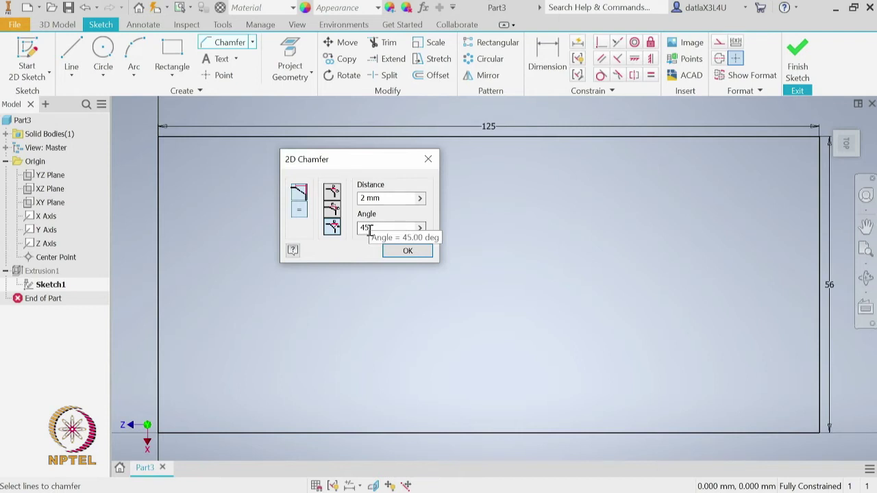
left_click(335, 213)
left_click(383, 198)
left_click_drag(385, 198, 344, 199)
type("35")
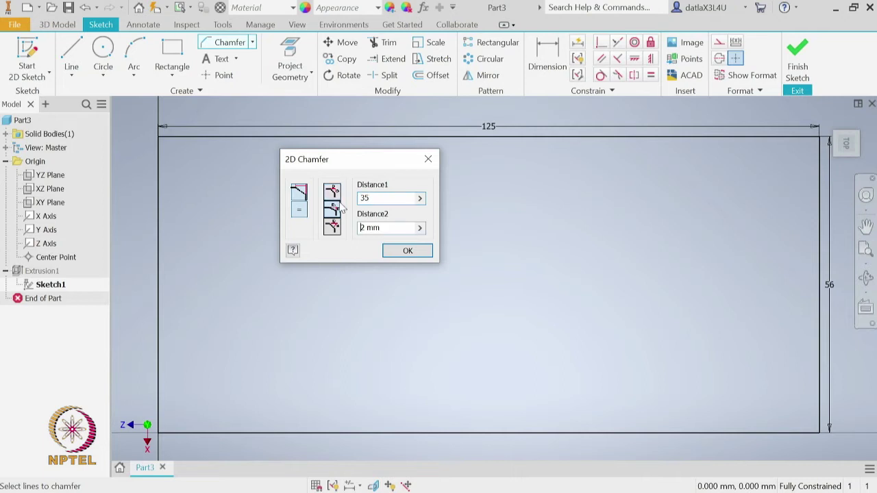
left_click(363, 227)
type("8")
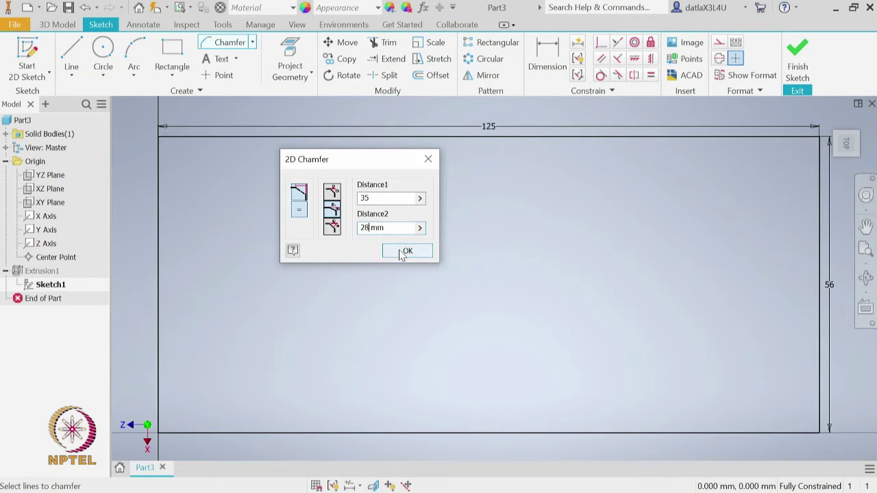
left_click(733, 431)
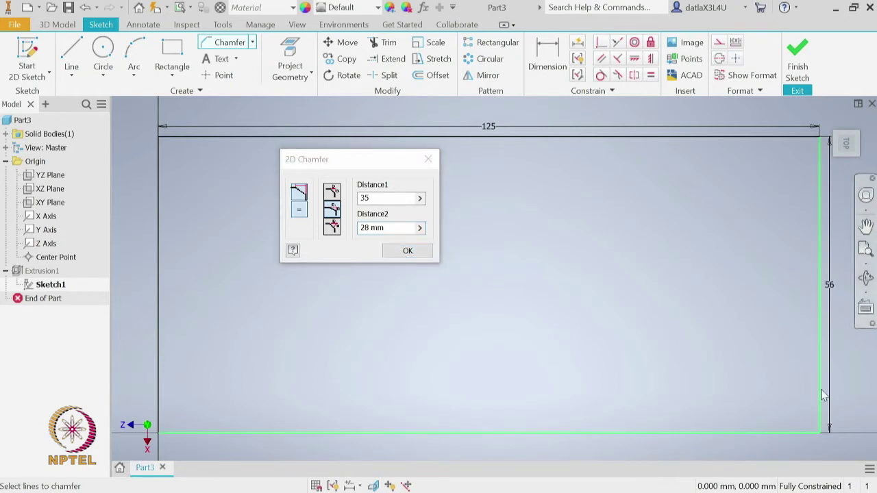
left_click(821, 389)
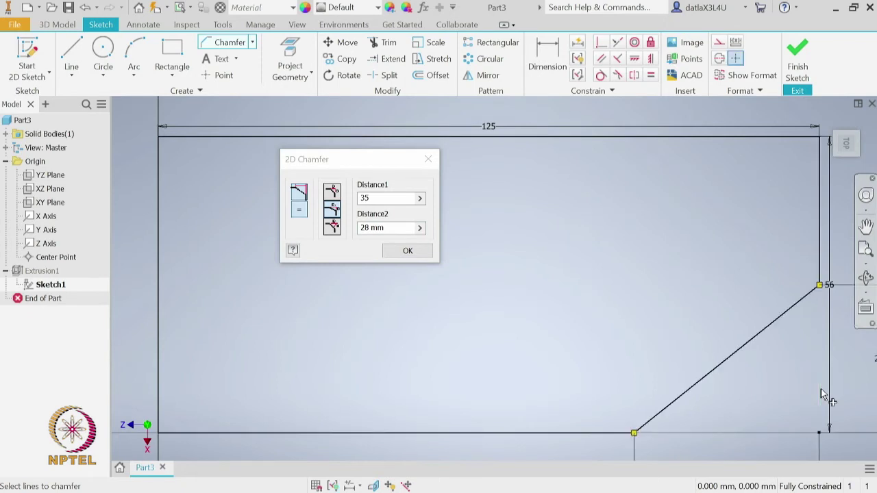
left_click(408, 252)
left_click(866, 250)
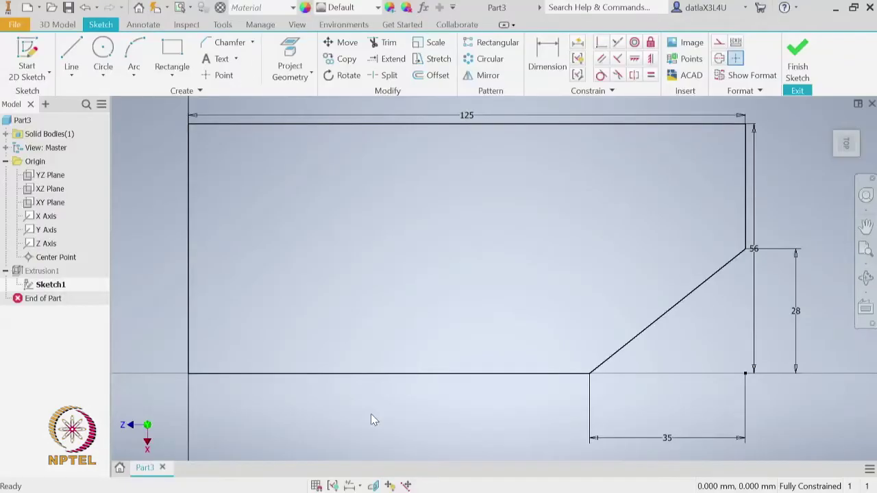
- Fillet the rectangle's lower-left corner with a 20 mm radius and close the Fillet command
left_click(253, 43)
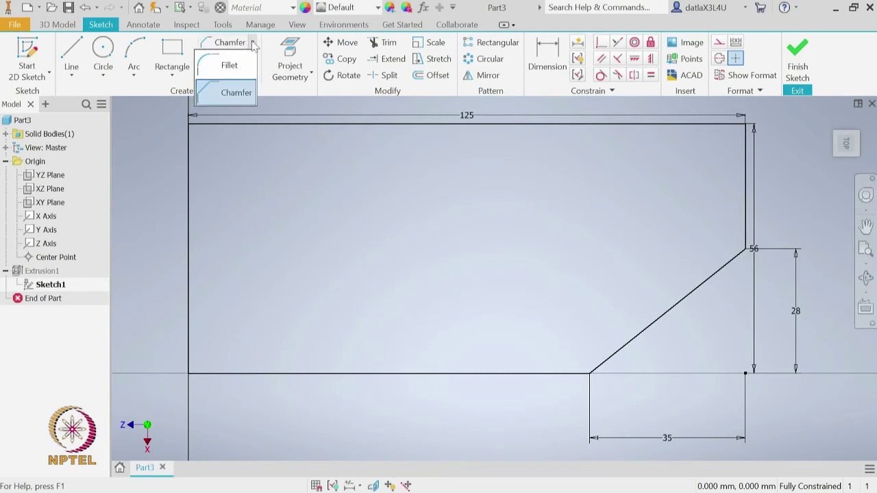
left_click(229, 68)
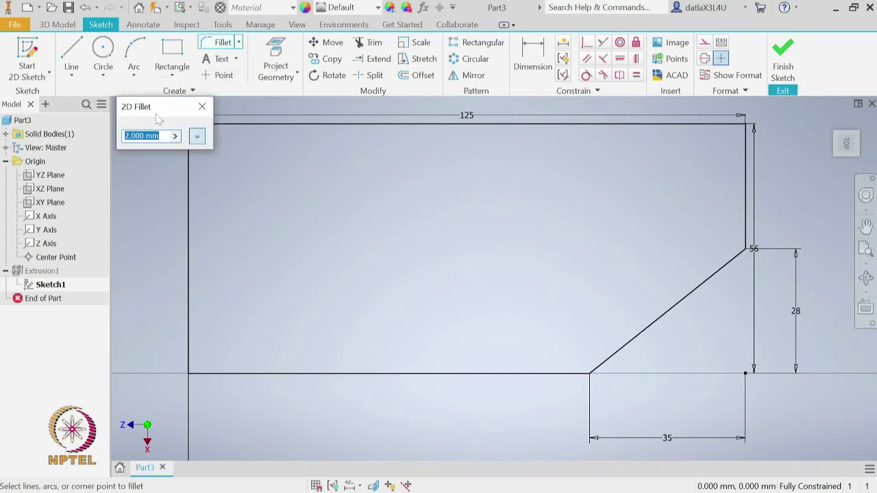
type("20")
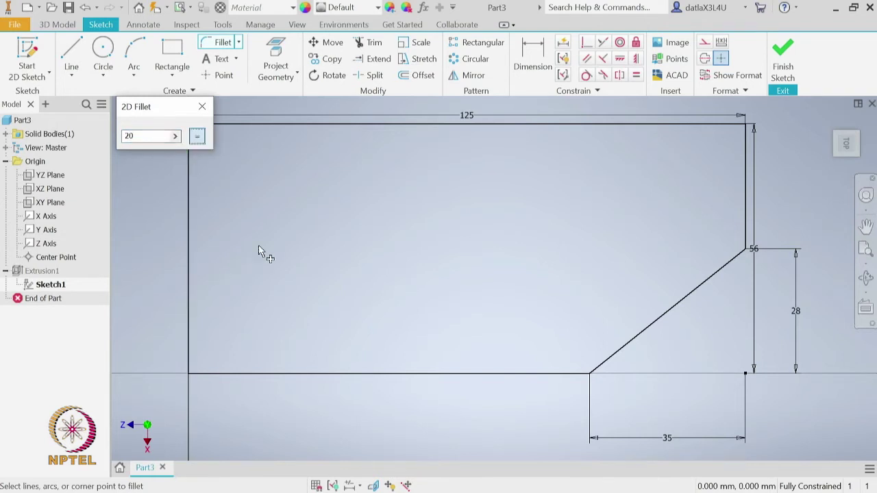
left_click(189, 346)
left_click(244, 374)
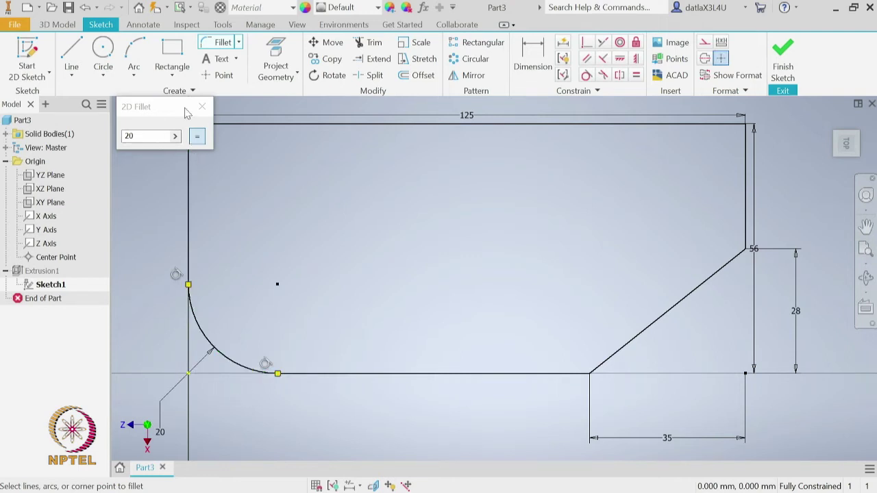
right_click(292, 226)
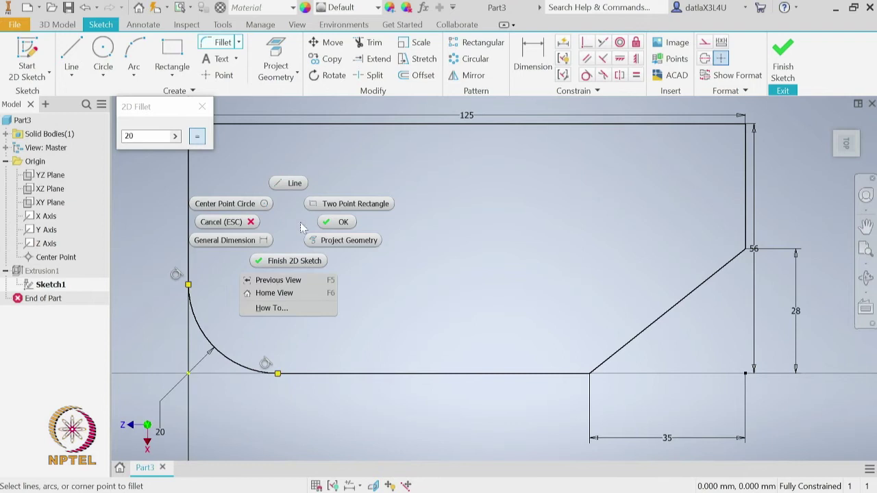
left_click(344, 223)
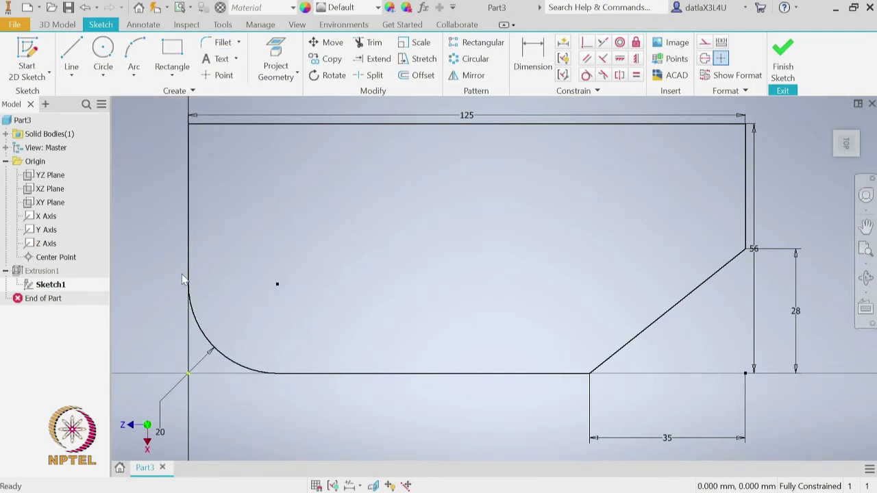
- Finish the base sketch and draw an 18 mm diameter circle in a new sketch on the plate's top face near the rounded corner
left_click(788, 76)
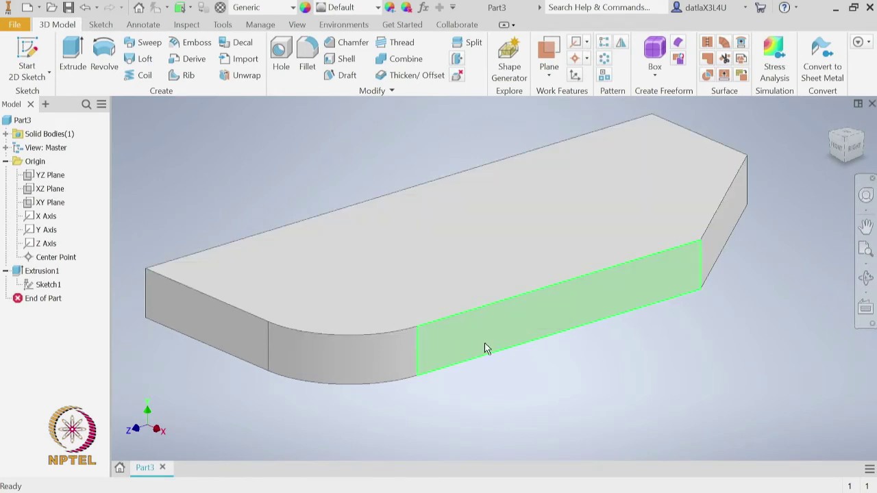
mouse_move(485, 348)
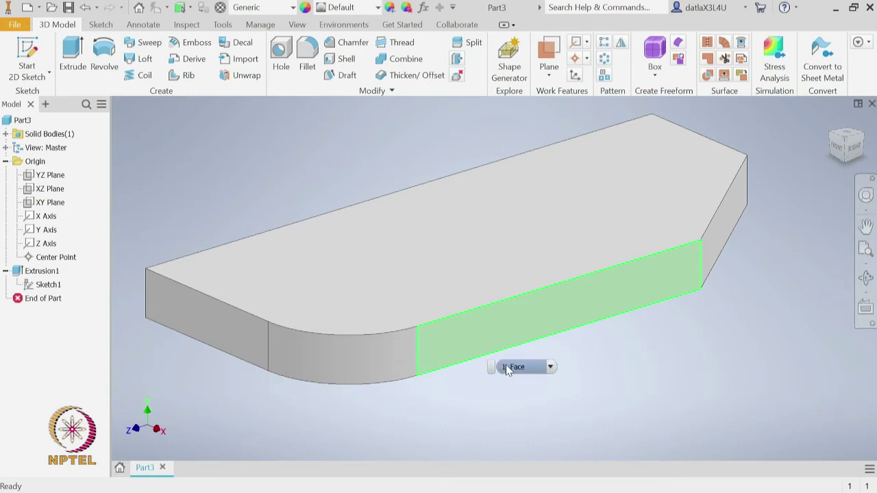
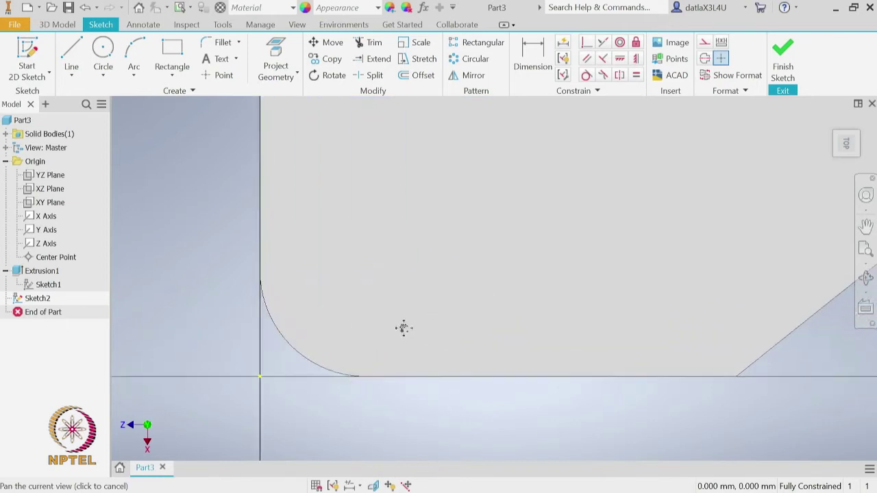
left_click(102, 53)
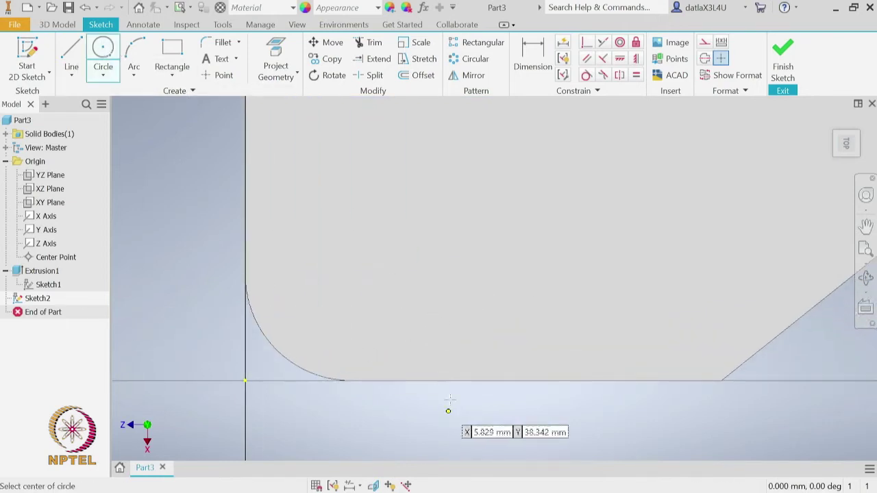
left_click(399, 251)
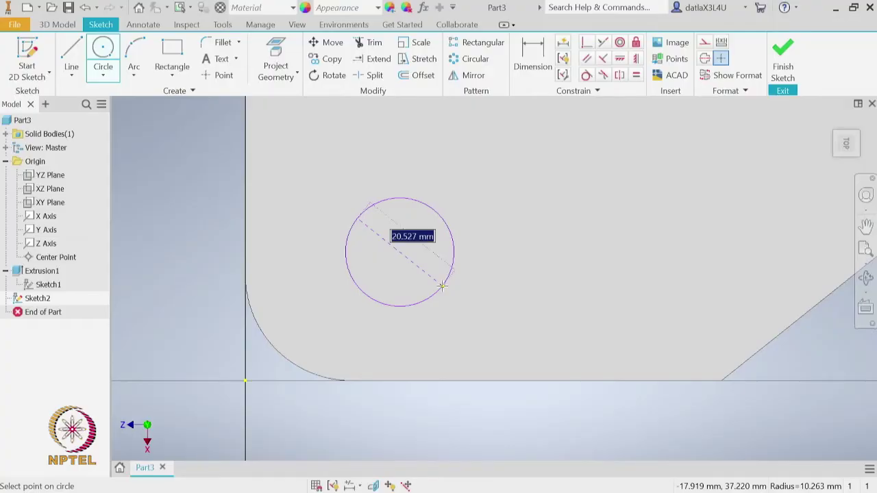
type("18")
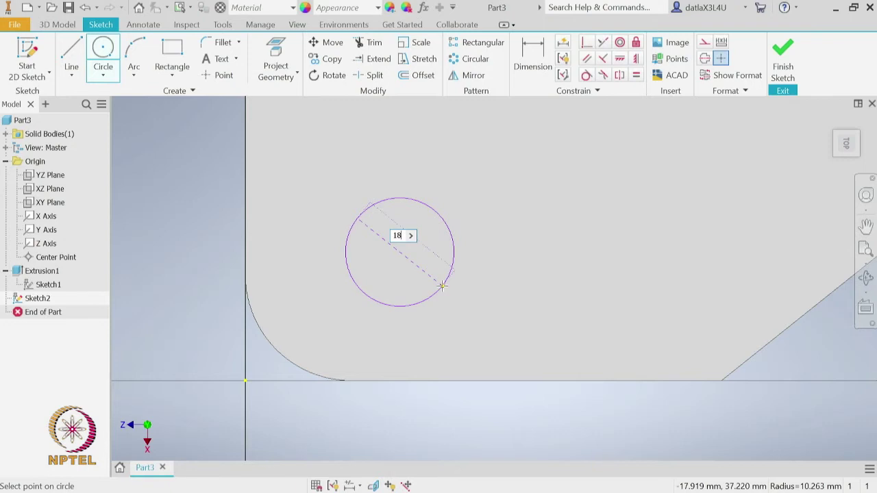
key("Return")
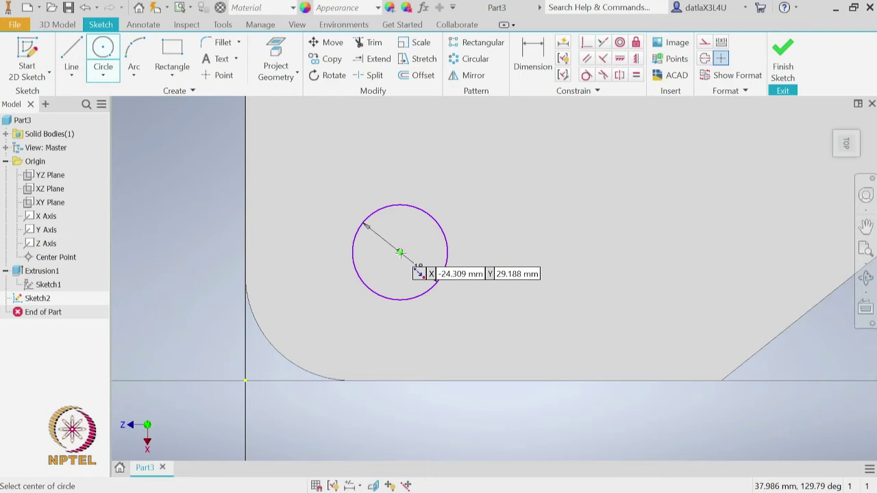
- Dimension the circle's centre 22 mm from the plate's short straight edge beside the rounded corner
left_click(532, 55)
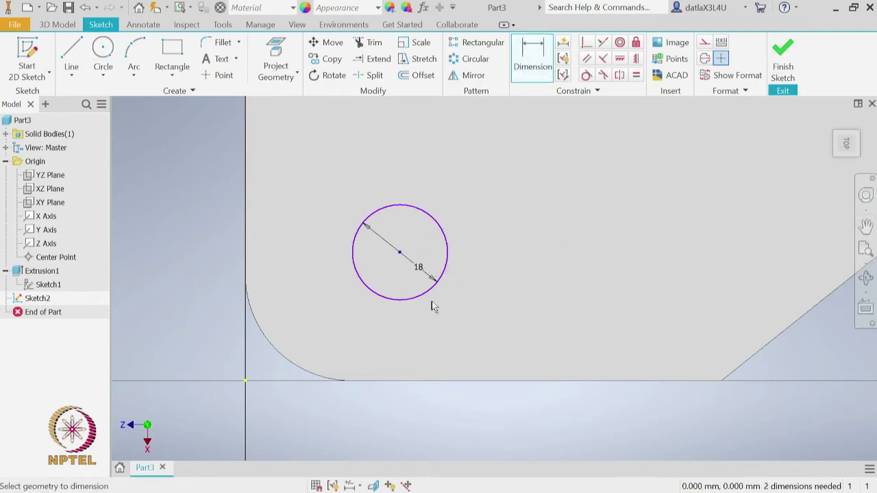
left_click(399, 254)
left_click(246, 240)
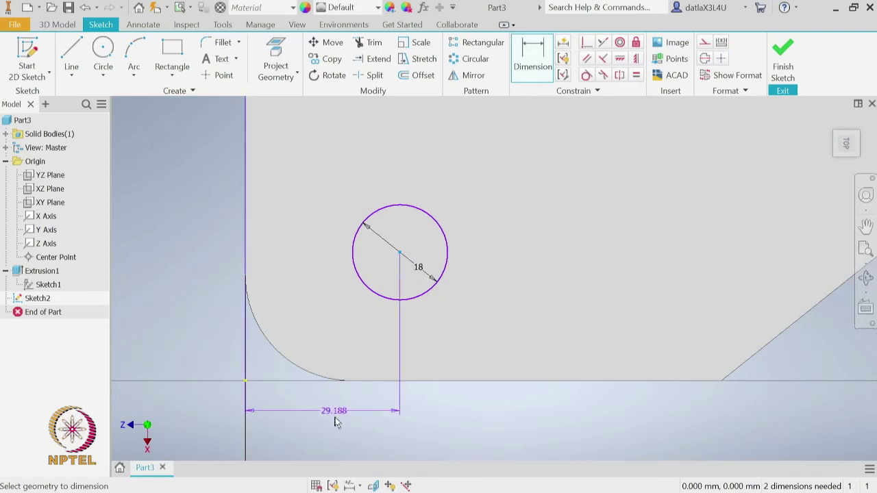
left_click(335, 427)
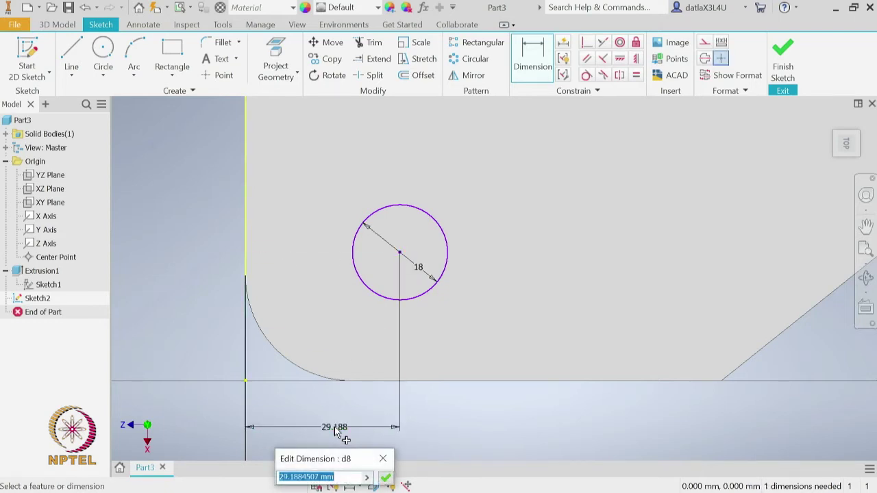
type("22")
key("Return")
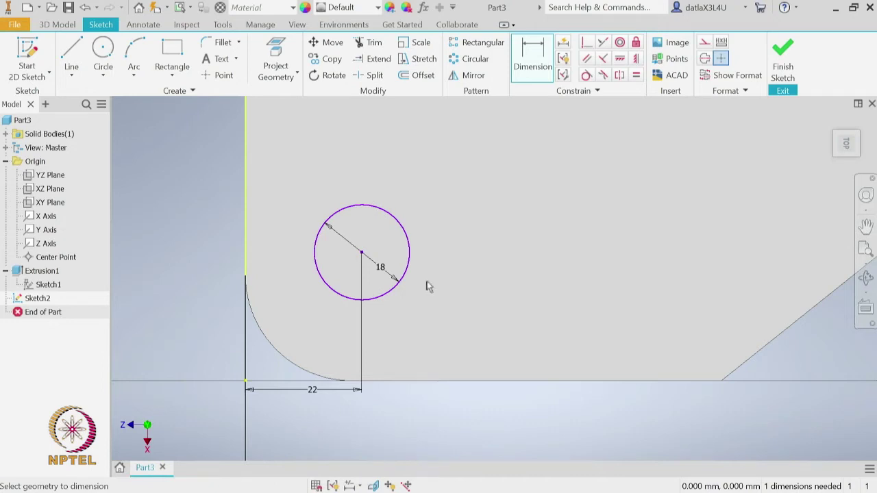
- Dimension the circle's centre 22 mm from the plate's long edge beside the rounded corner and finish the sketch
left_click(362, 254)
left_click(251, 323)
left_click(186, 316)
type("22")
key("Return")
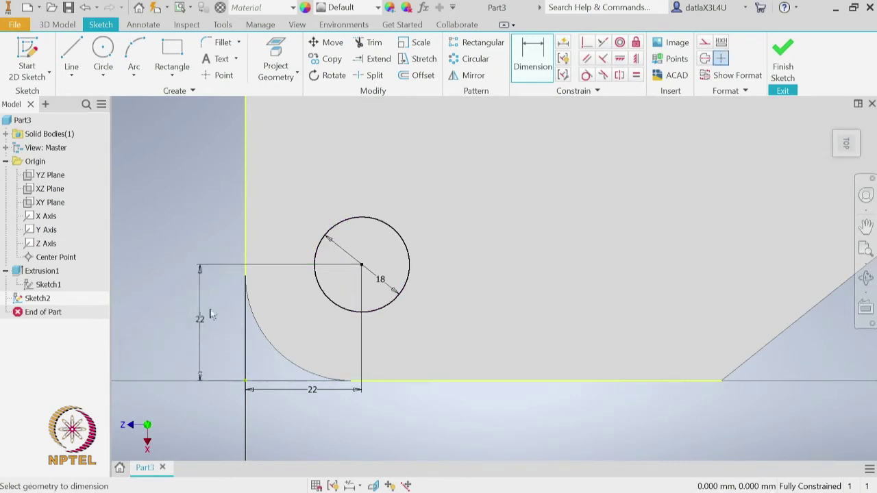
left_click(781, 72)
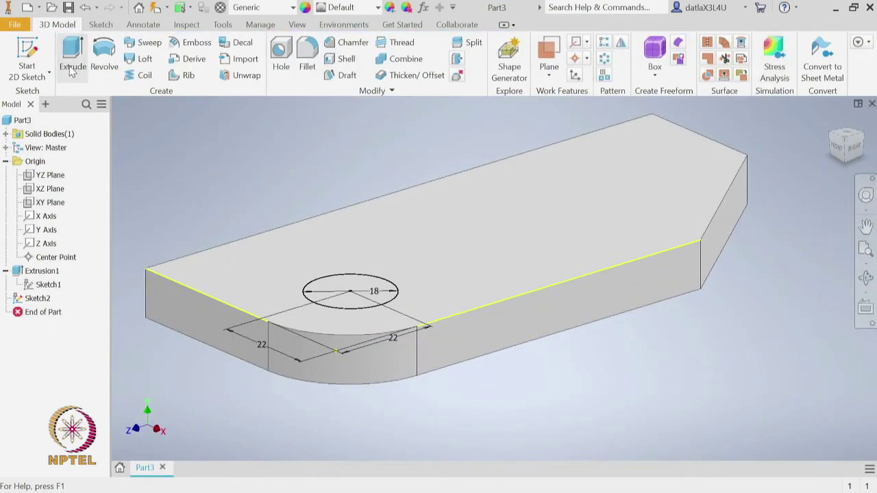
- Extrude the circle as a cut in the flipped direction, Through All, to make a hole in the plate
left_click(72, 65)
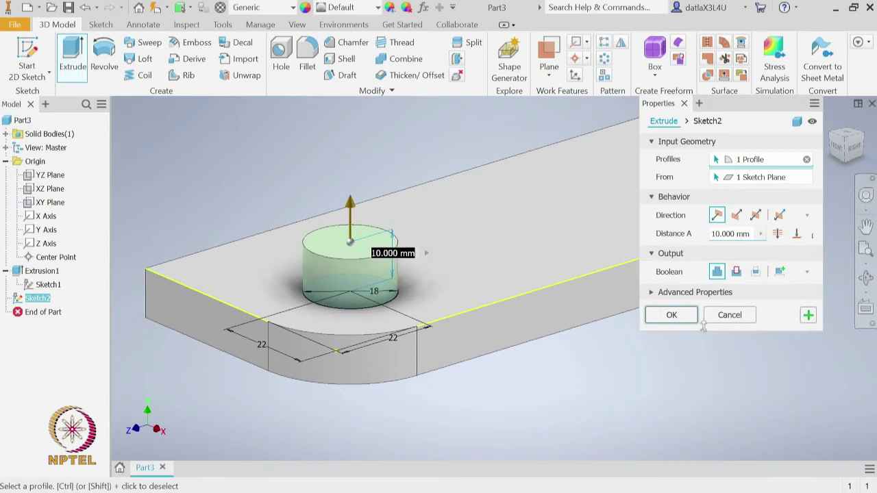
left_click(737, 274)
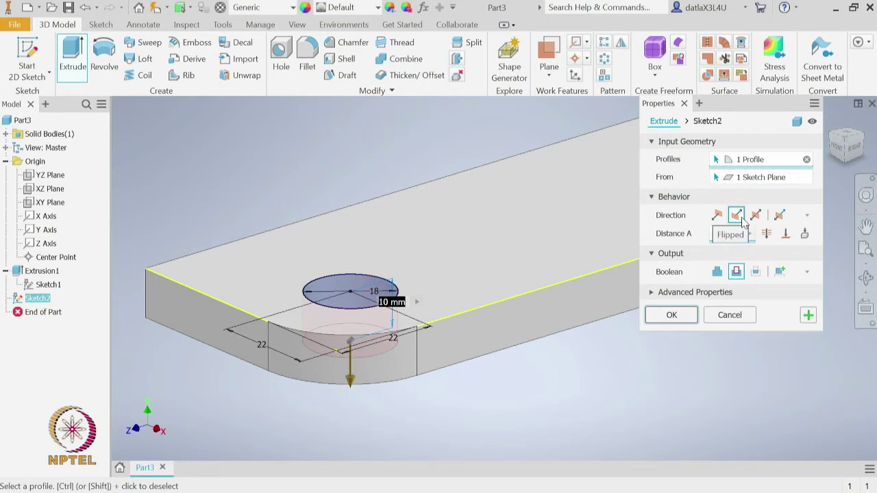
left_click(718, 217)
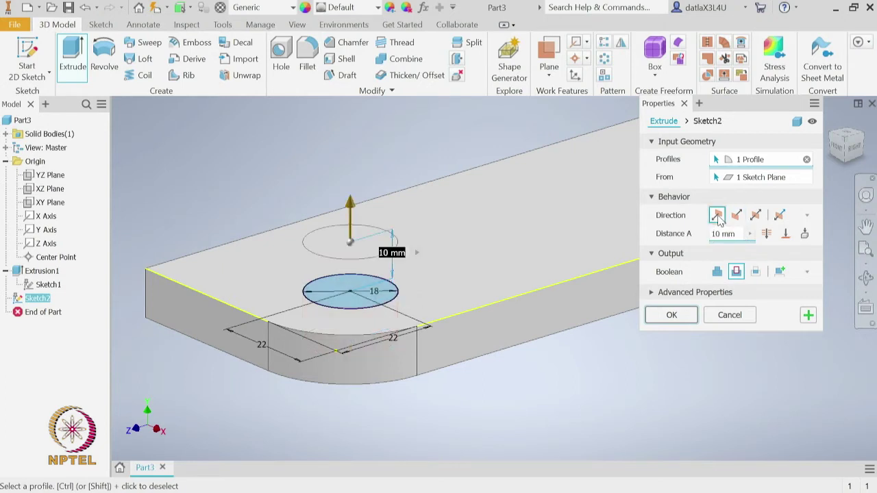
left_click(736, 216)
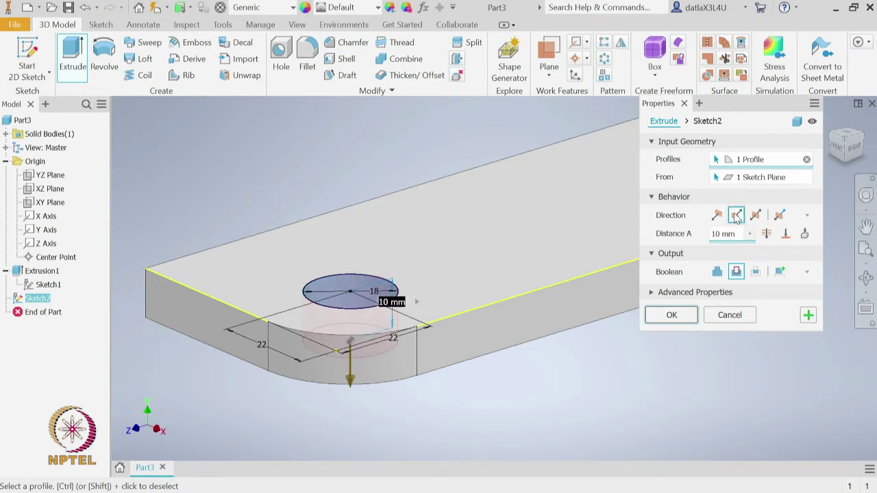
left_click(768, 234)
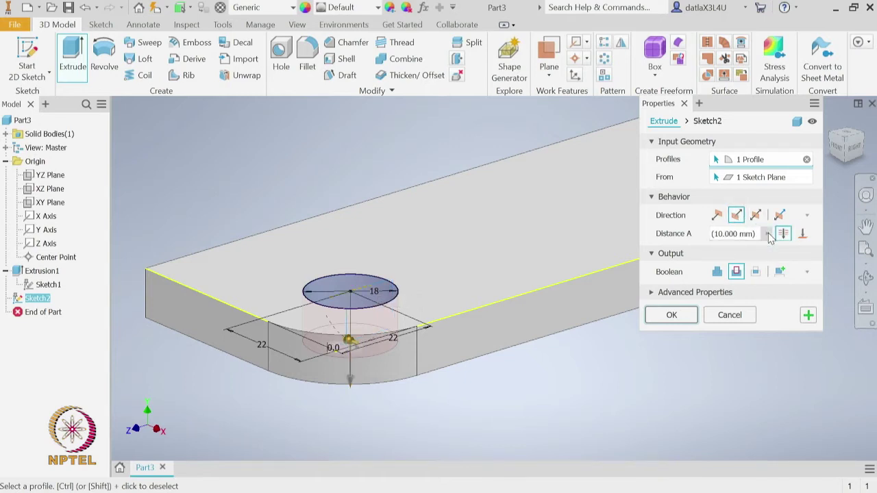
left_click(672, 316)
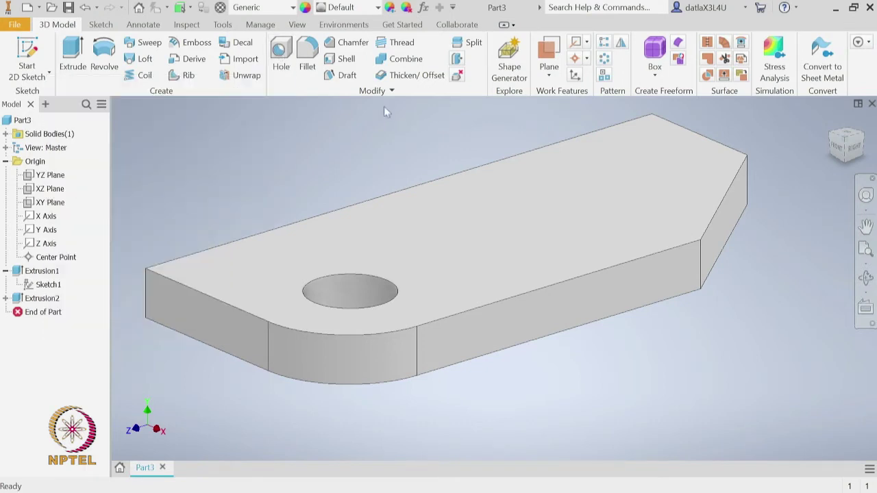
- Place a simple hole on the plate's top face beside the first hole and set its diameter to 18 mm
left_click(286, 58)
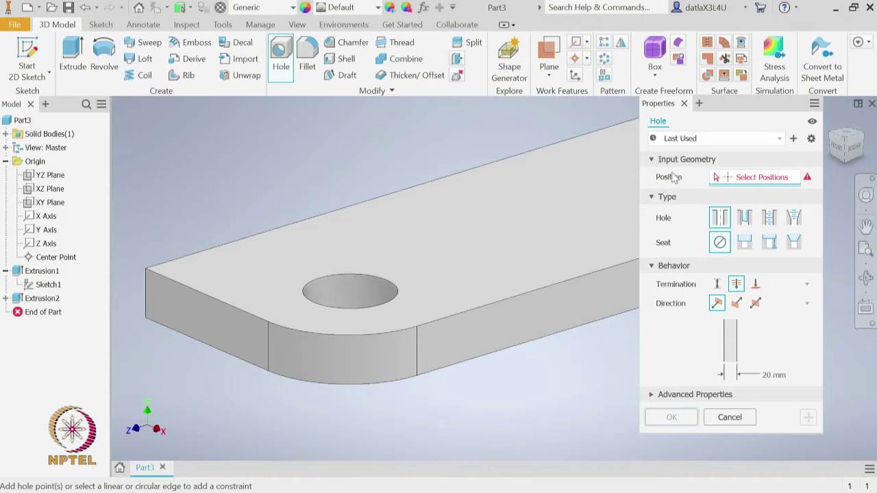
left_click(494, 241)
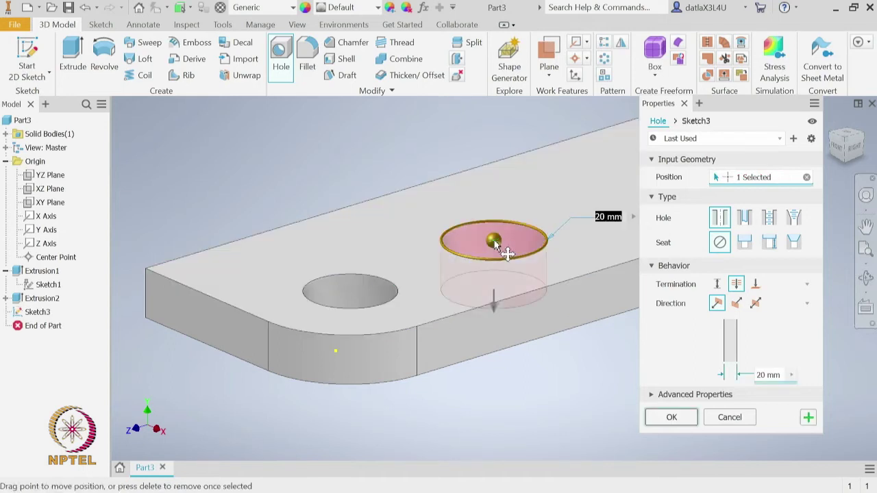
left_click(767, 375)
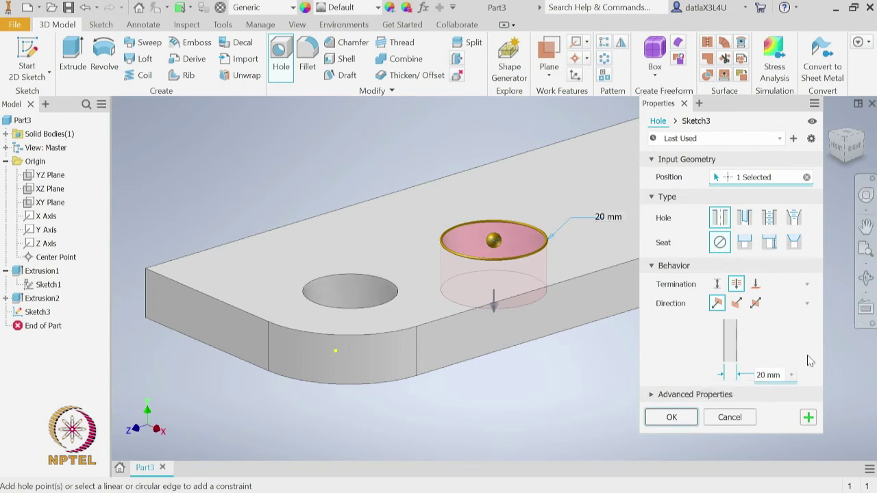
type("18")
key("Tab")
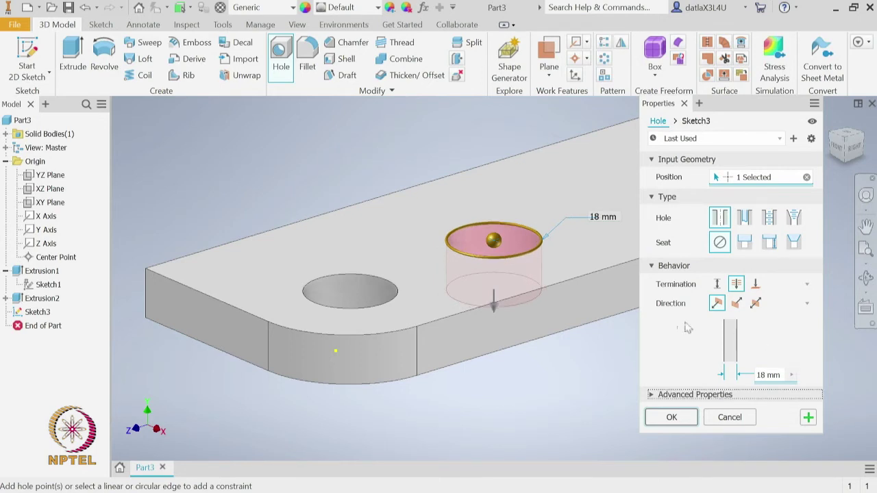
- Constrain the new hole's centre 22 mm from the long edge that runs from the rounded corner to the chamfer
left_click(499, 243)
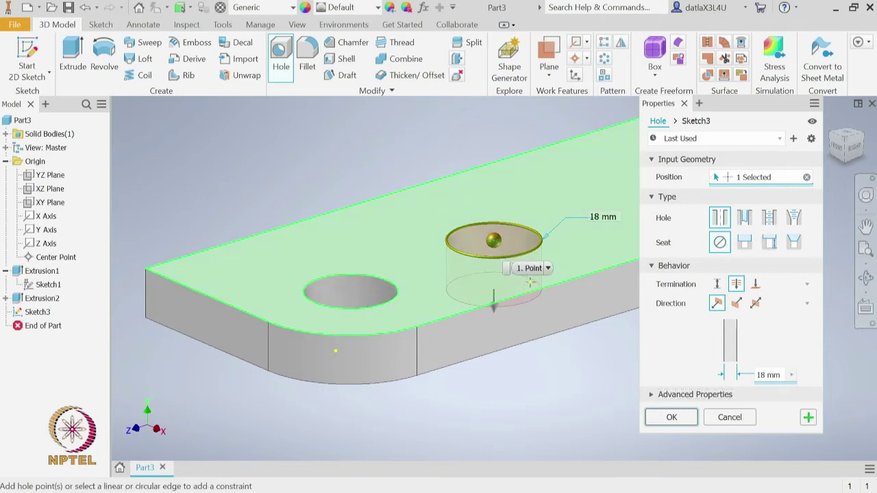
left_click(580, 282)
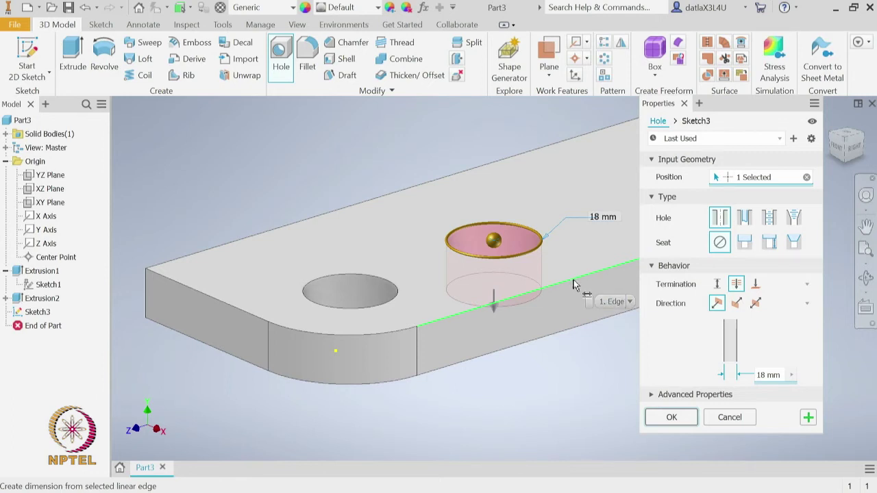
left_click(574, 283)
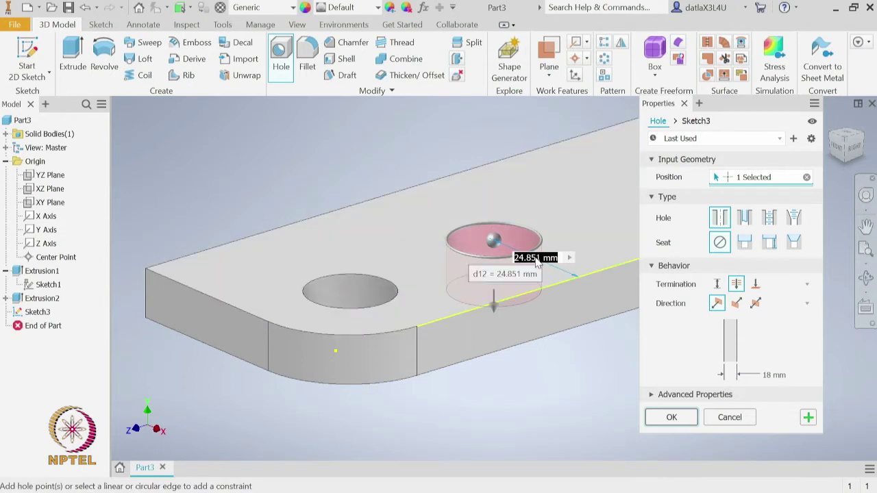
type("22")
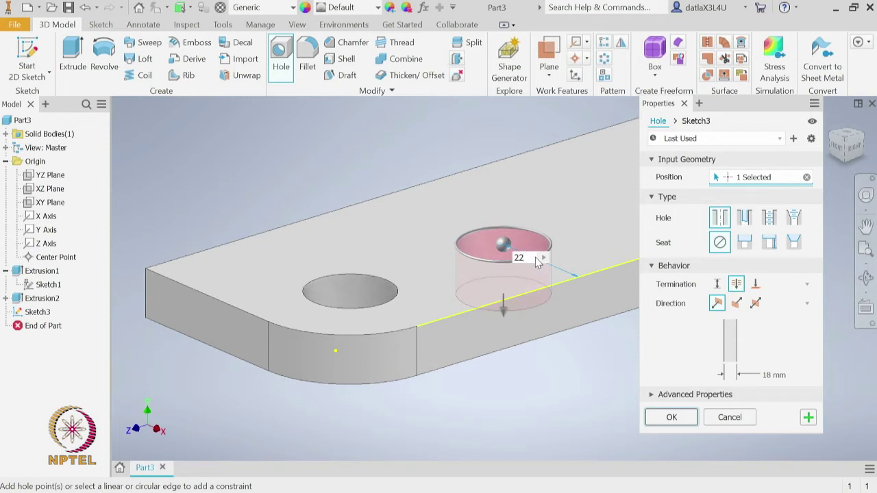
key("Return")
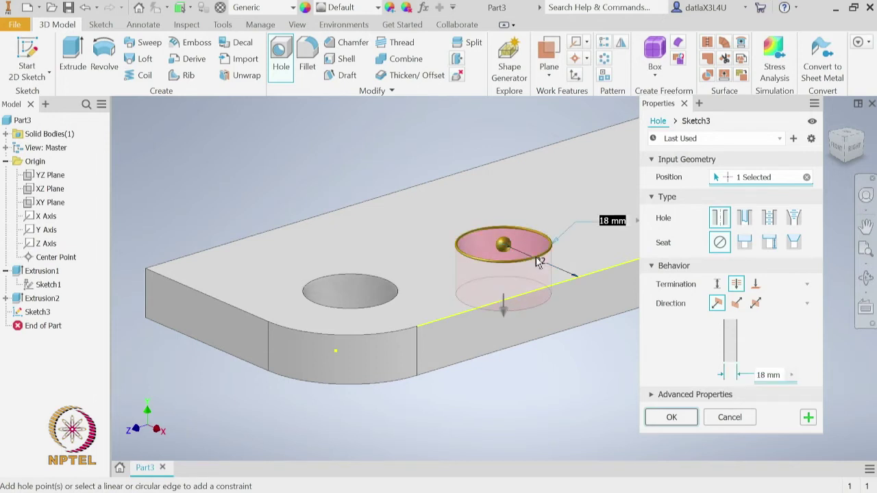
- Position the new hole's centre 50 mm from the short edge beside the rounded corner, checking the hole spacing on the reference drawing
left_click(238, 312)
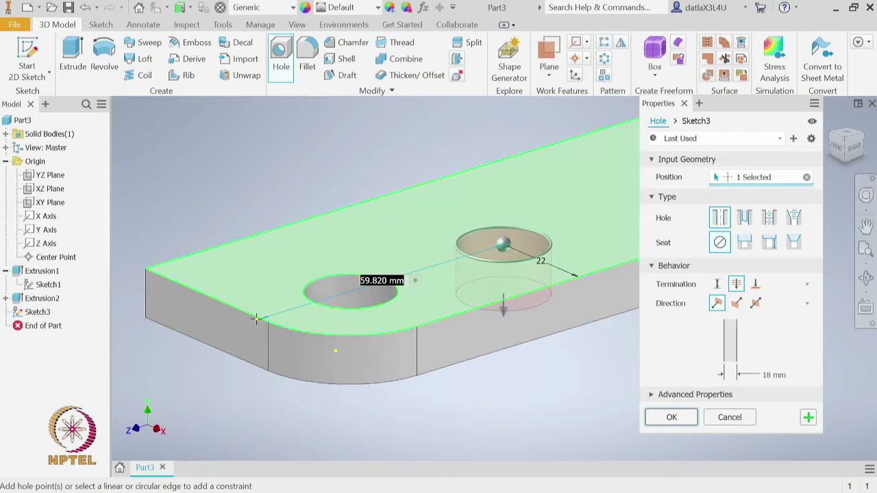
key("alt+Tab")
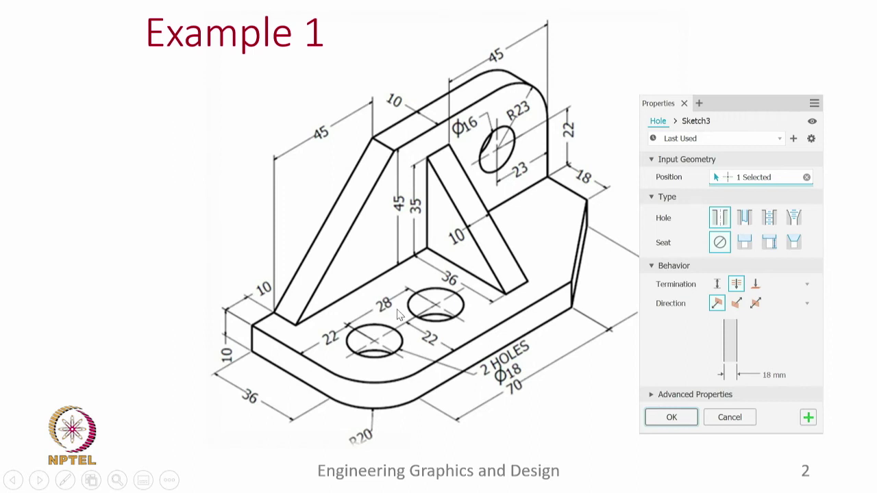
key("alt+Tab")
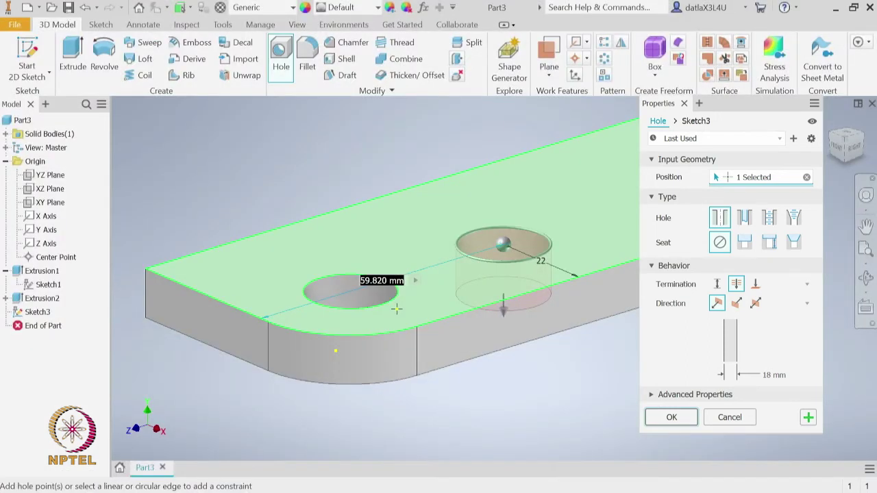
type("50")
key("Tab")
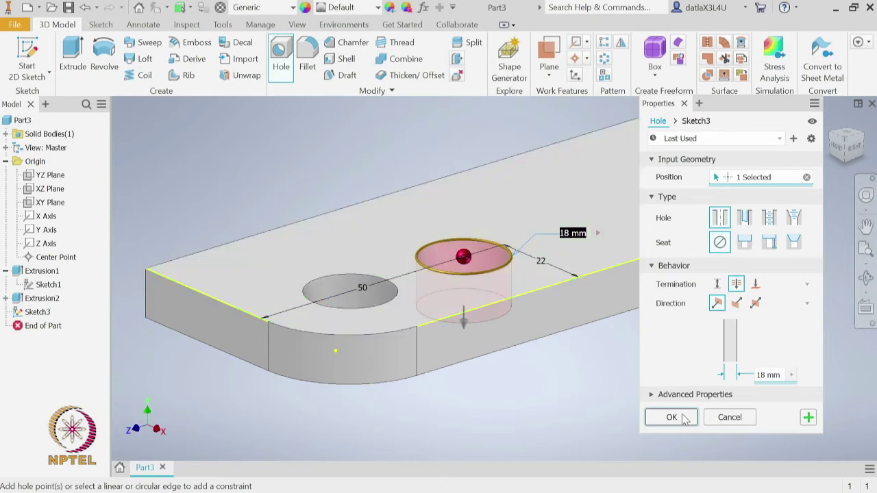
- Set the second hole's termination to Through All and create the hole
left_click(717, 286)
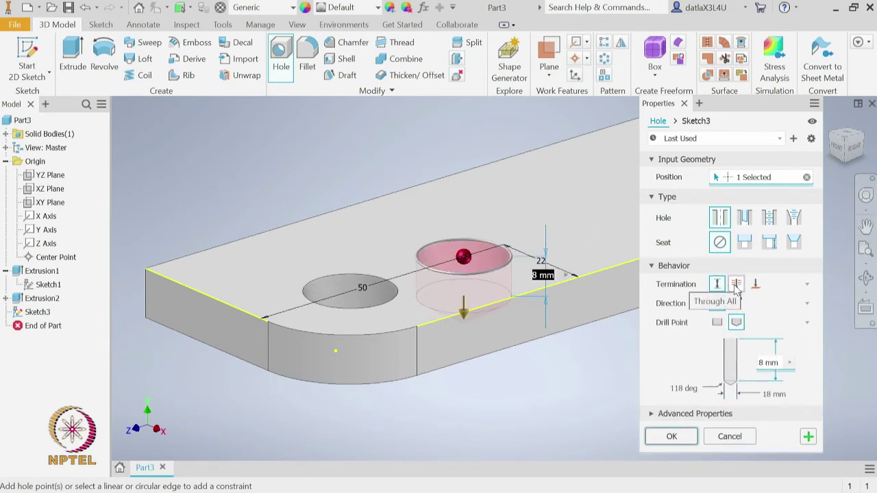
left_click(736, 285)
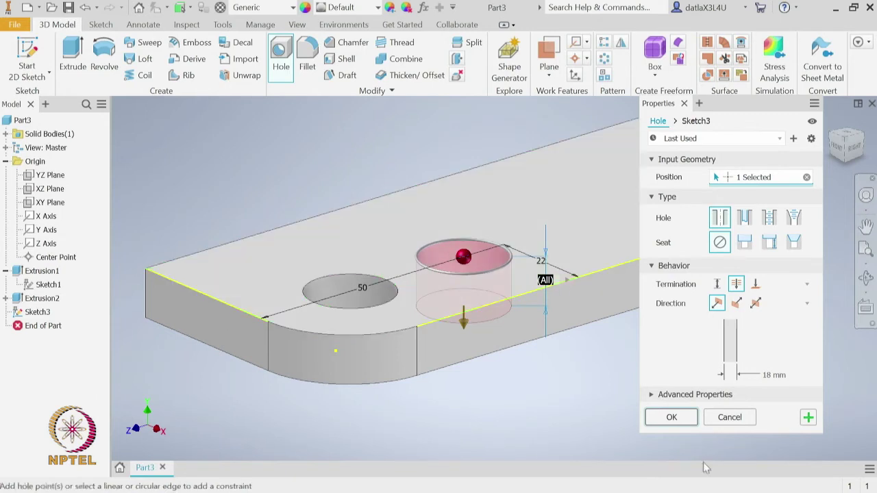
left_click(682, 423)
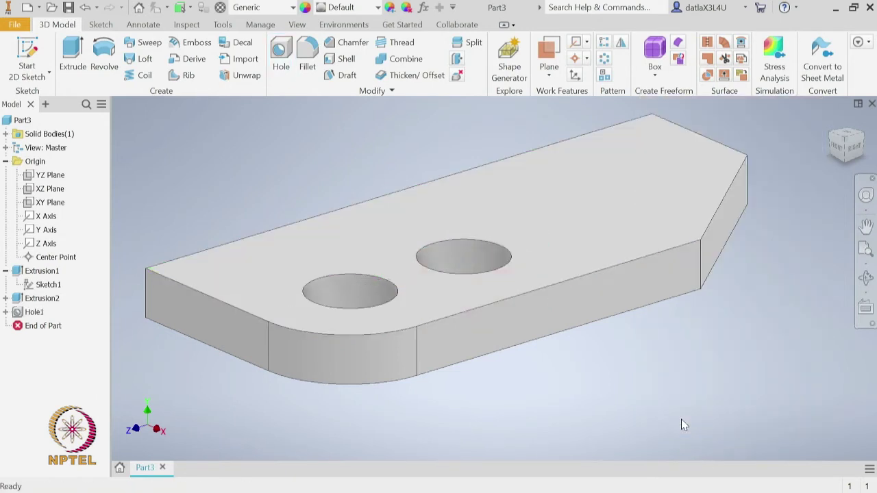
- Start a sketch on the base plate's long side face opposite the rounded corner, oriented with the plate lying horizontally
mouse_move(596, 284)
middle_mouse_down("shift")
mouse_move(598, 299)
mouse_move(607, 278)
middle_mouse_up("shift")
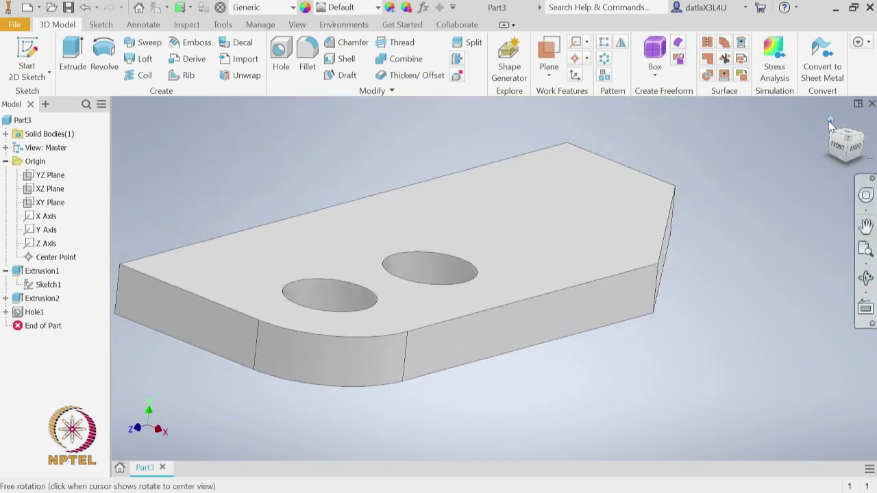
left_click(830, 122)
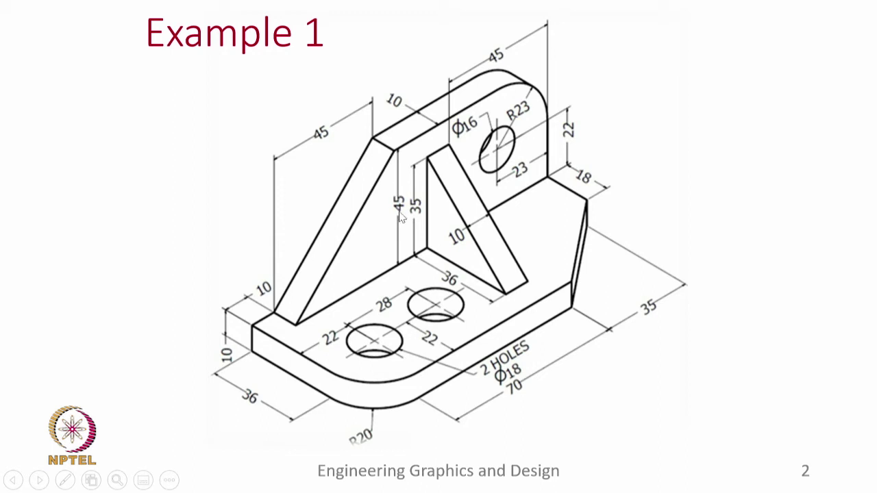
key("alt+Tab")
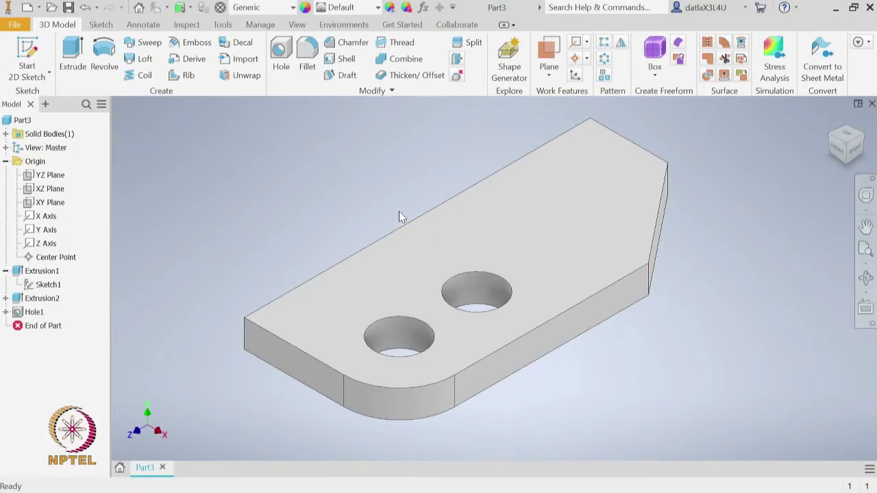
left_click(30, 48)
middle_click_drag(343, 234, 430, 264, "shift")
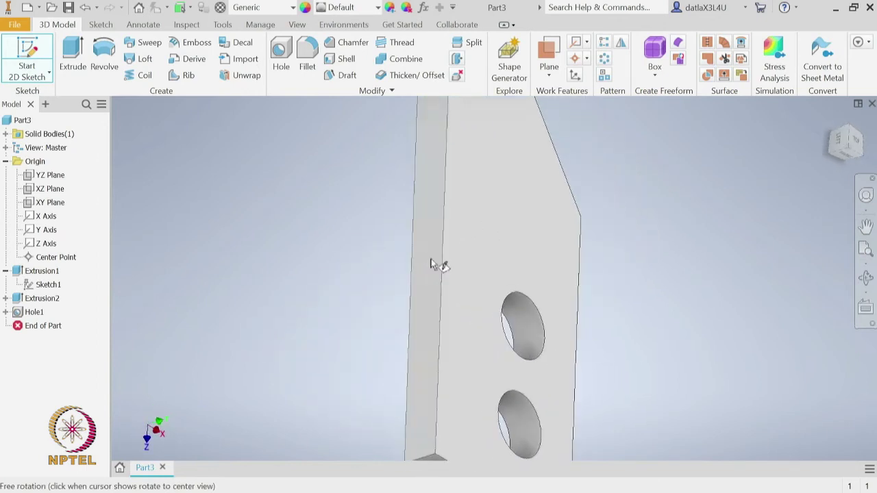
left_click(422, 224)
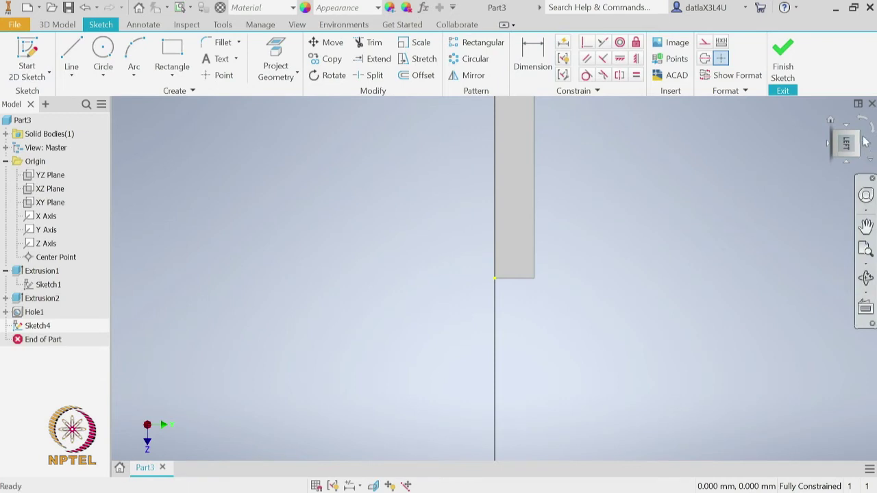
left_click(864, 122)
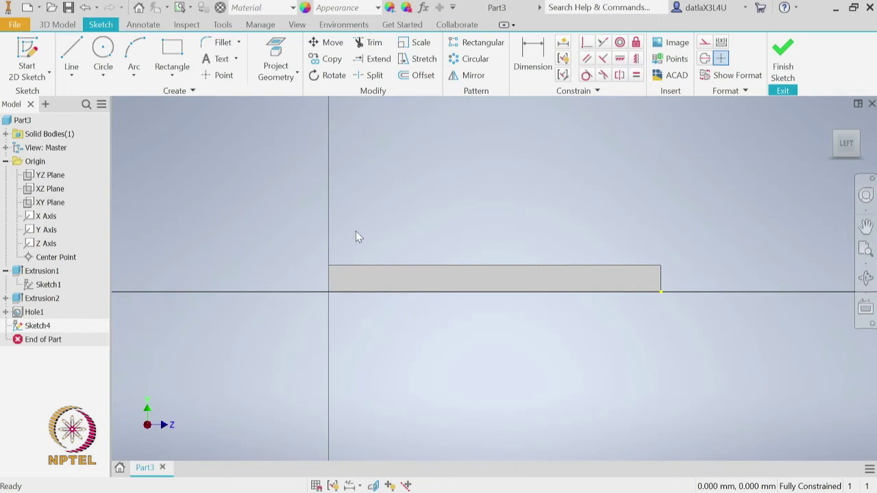
- Sketch a 115 mm by 45 mm rectangle standing on the plate's upper edge from the chamfered end's corner, and finish the sketch
left_click(172, 50)
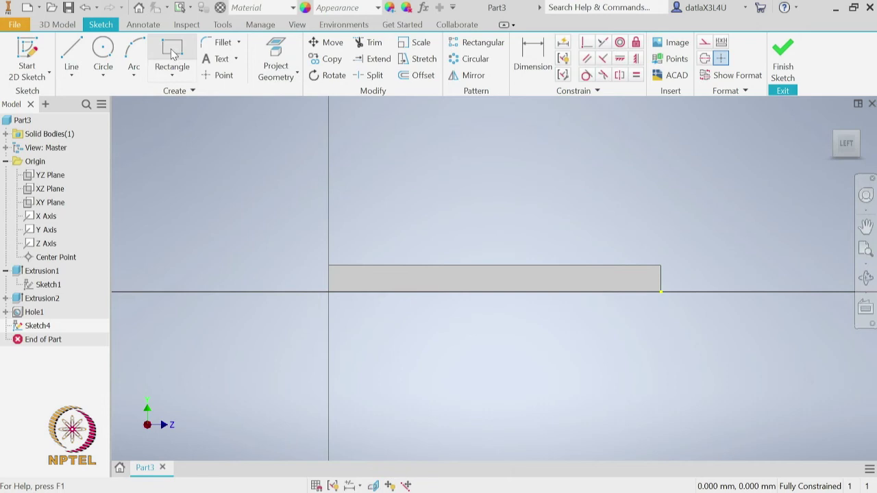
left_click(329, 265)
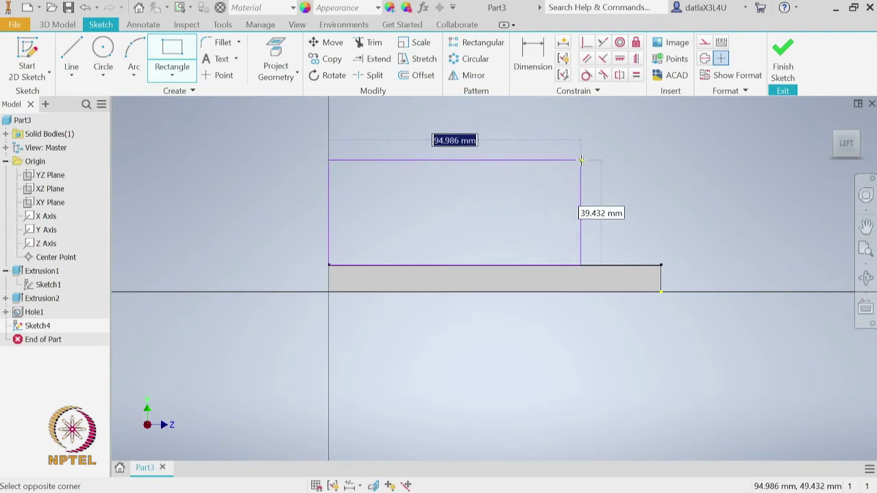
type("115")
key("Tab")
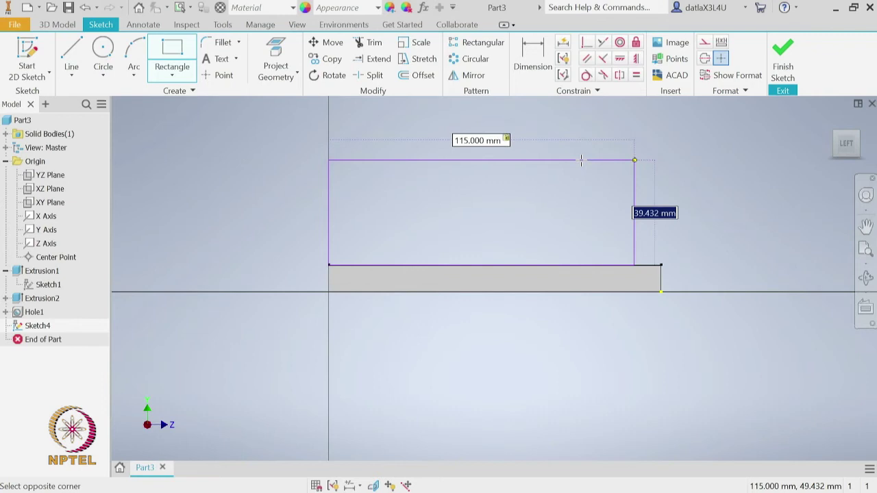
type("45")
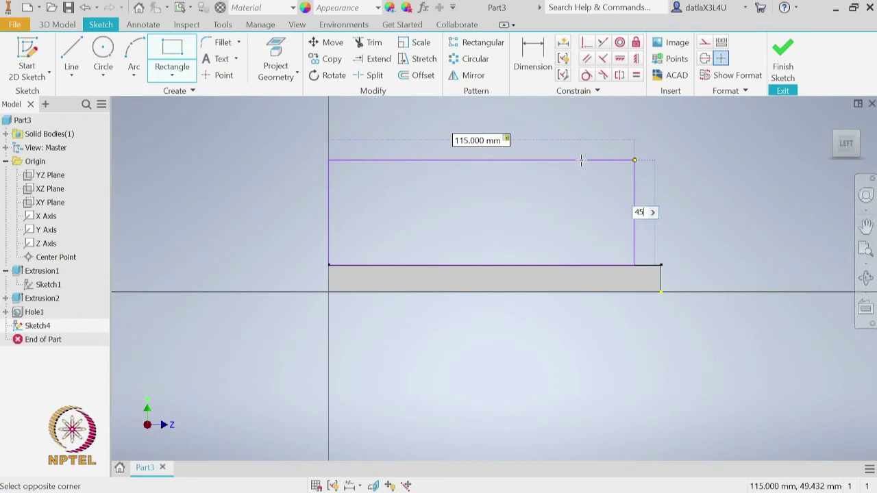
key("Tab")
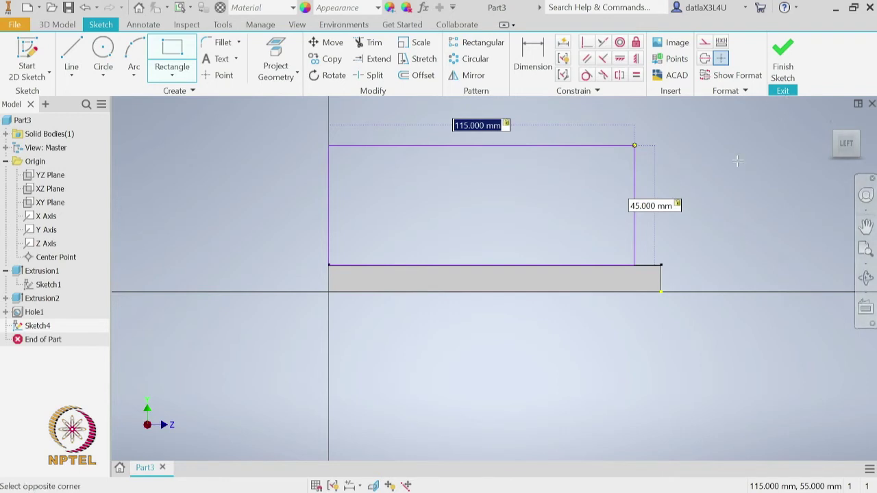
key("Return")
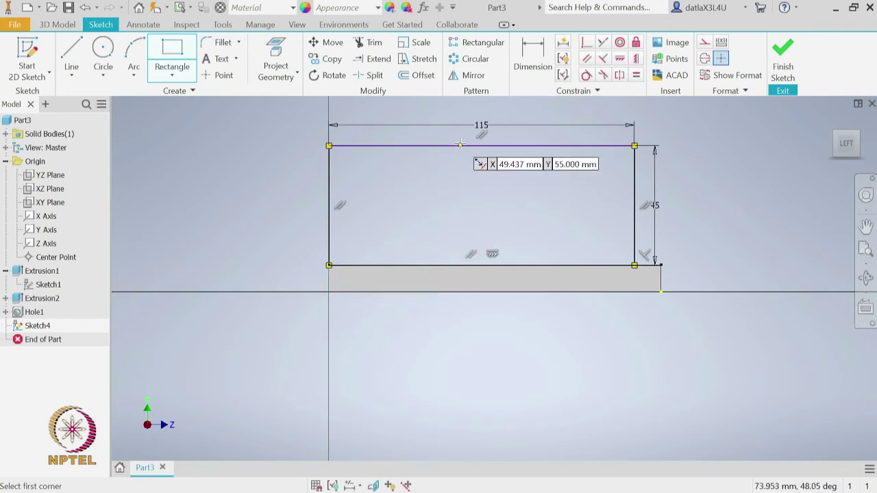
left_click(786, 74)
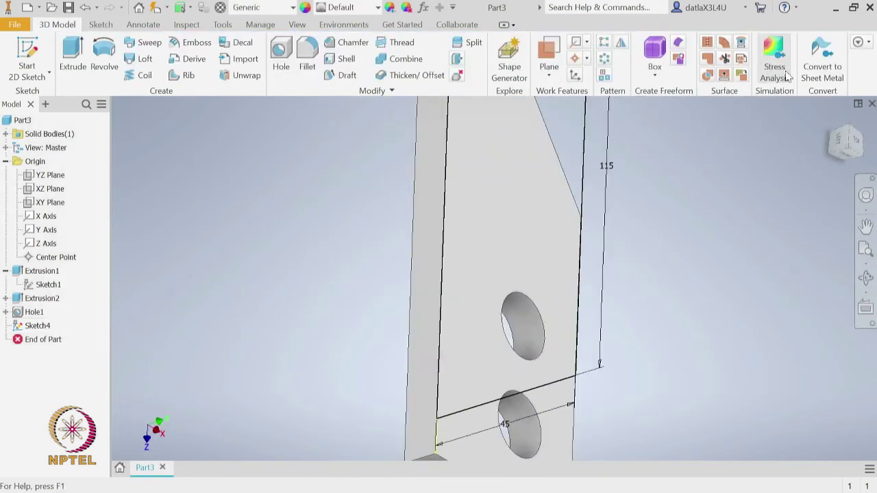
- Extrude the rectangle 10 mm in the flipped direction, over the plate, joining it as an upright wall after checking the thickness on the drawing
left_click(832, 117)
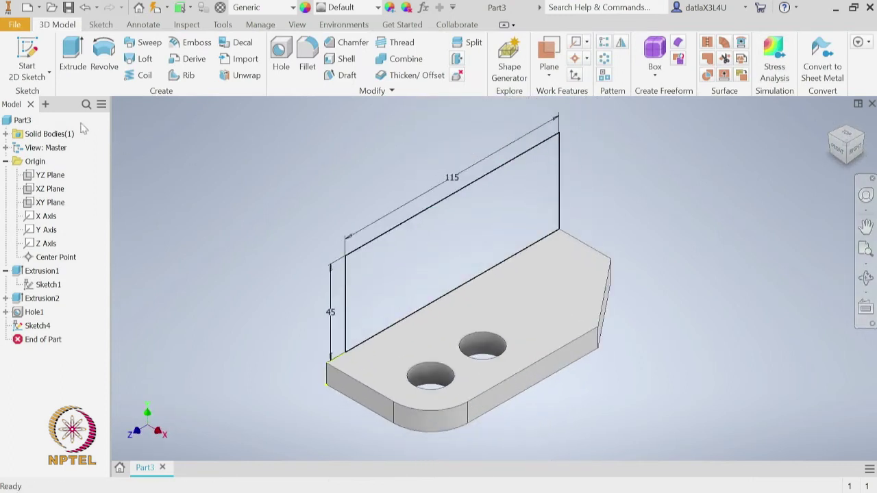
left_click(82, 53)
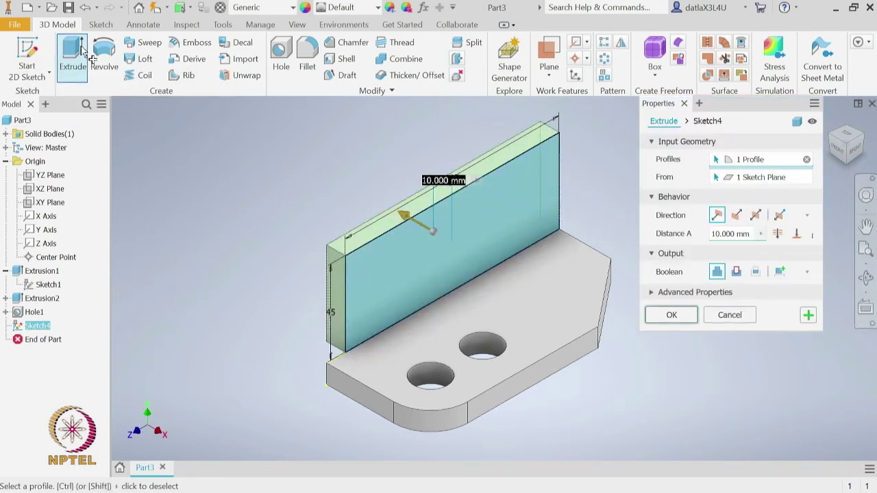
key("alt+Tab")
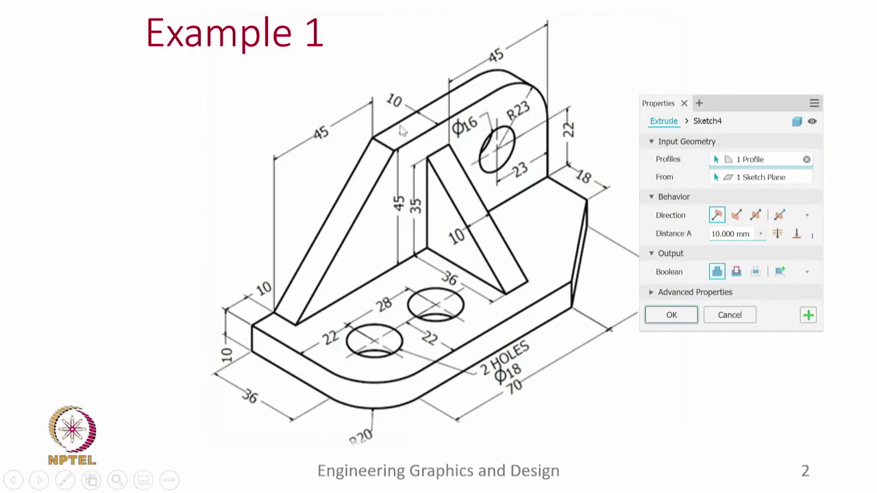
key("alt+Tab")
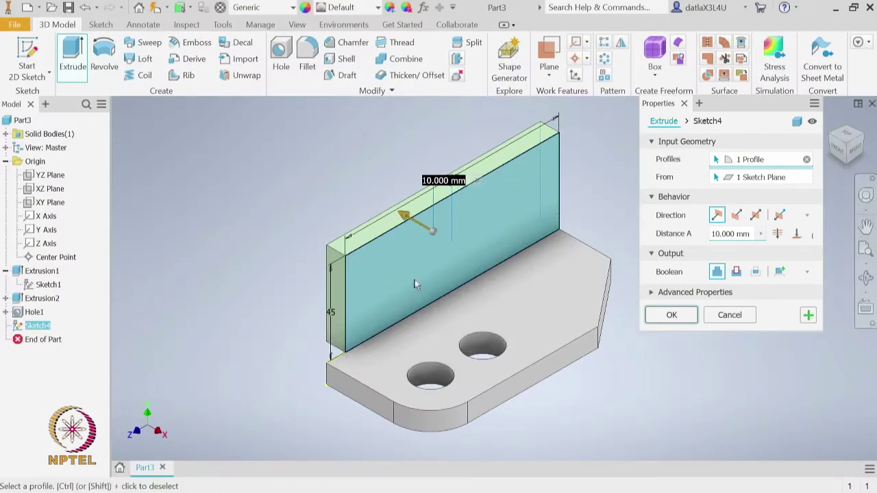
left_click(736, 217)
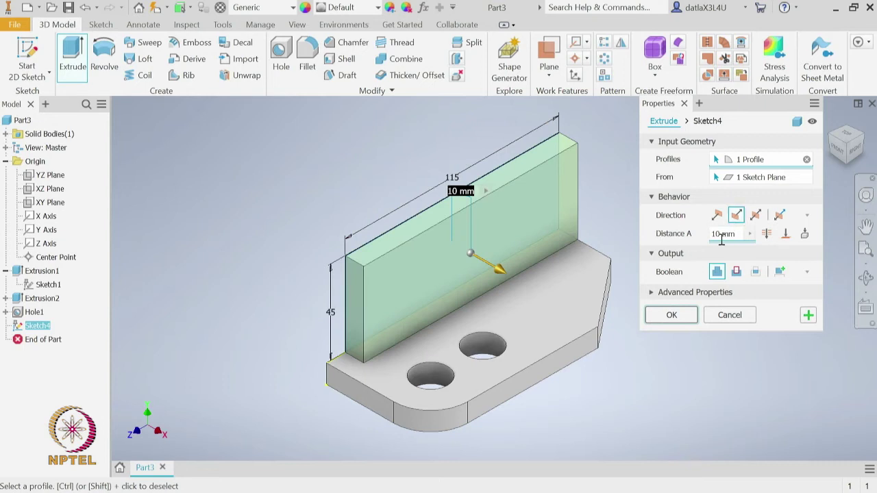
left_click(671, 316)
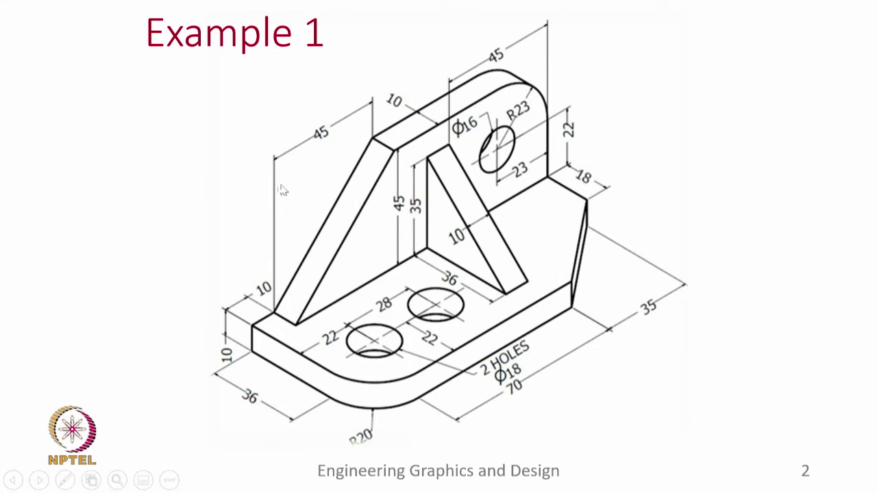
- Chamfer the upright wall's upper corner above the plate's rounded end with an equal distance of 45 mm
key("alt+Tab")
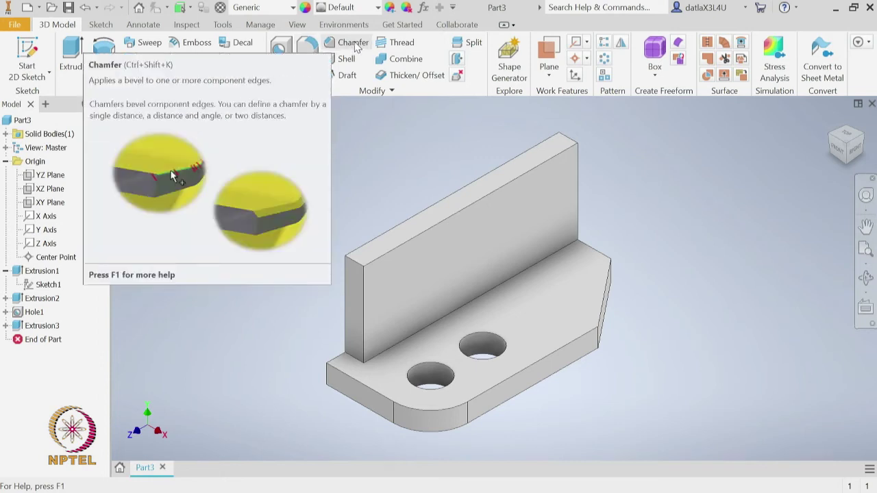
left_click(355, 45)
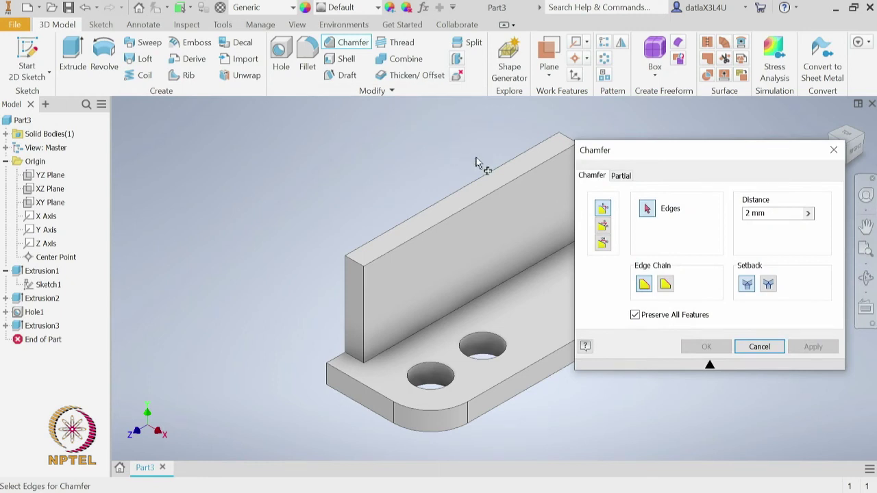
left_click(603, 226)
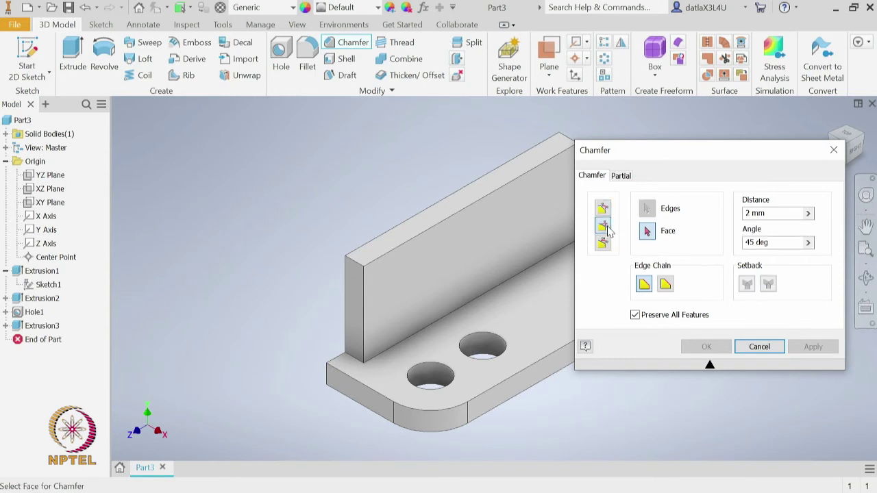
left_click(605, 244)
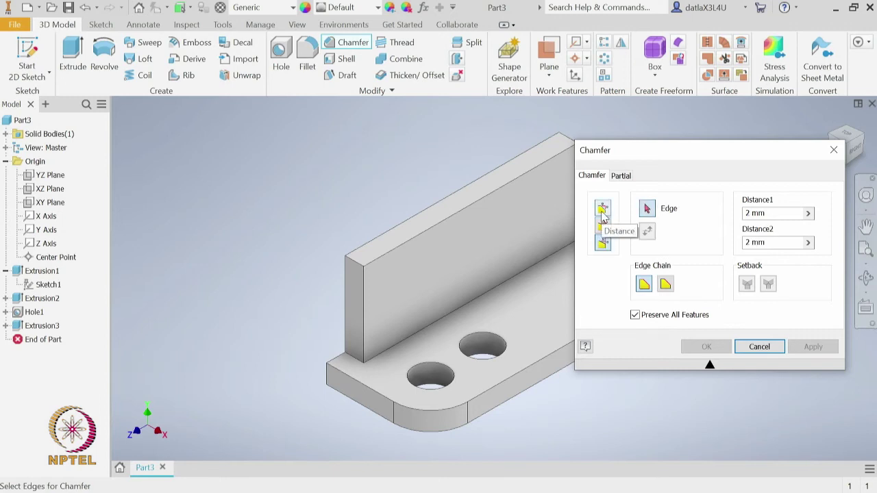
left_click(603, 209)
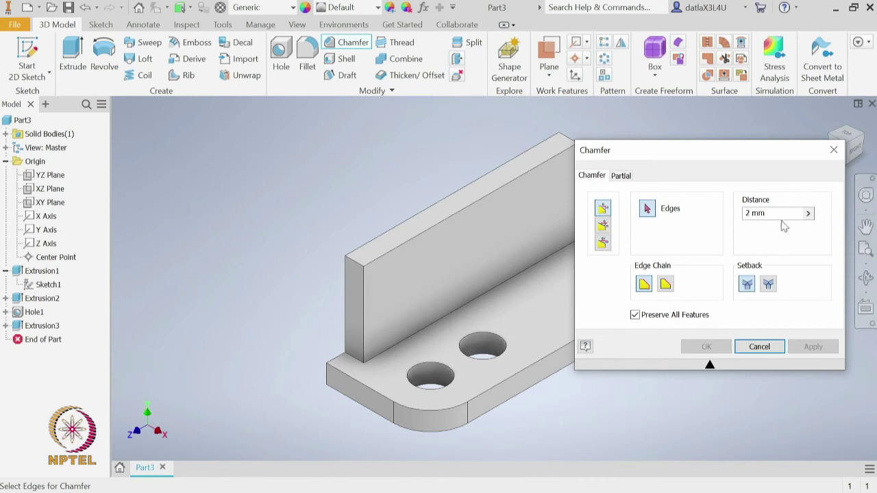
left_click_drag(784, 220, 720, 221)
type("45")
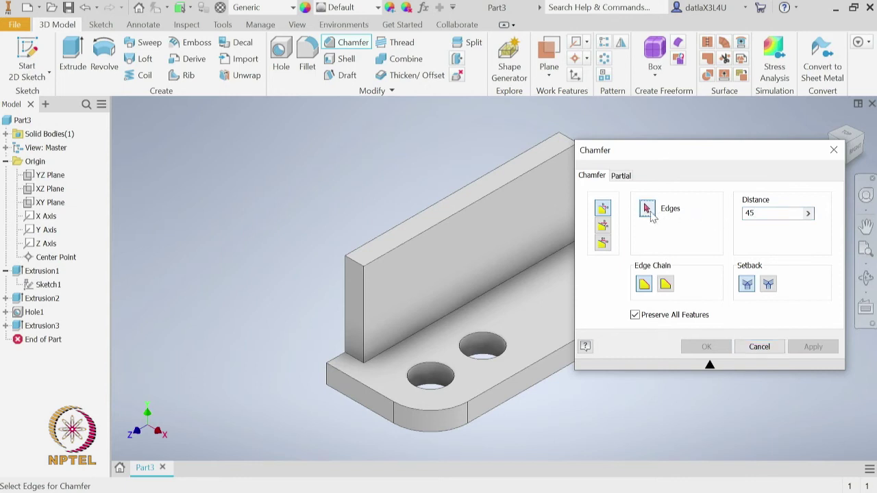
left_click(357, 268)
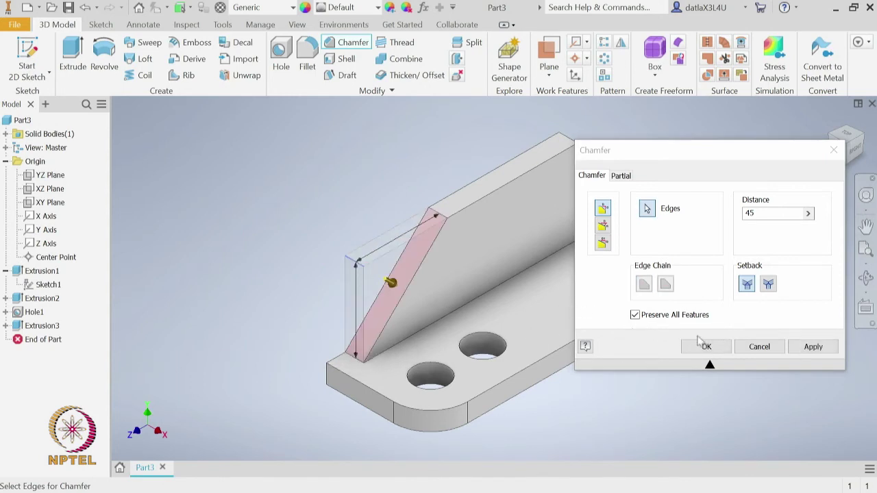
left_click(707, 346)
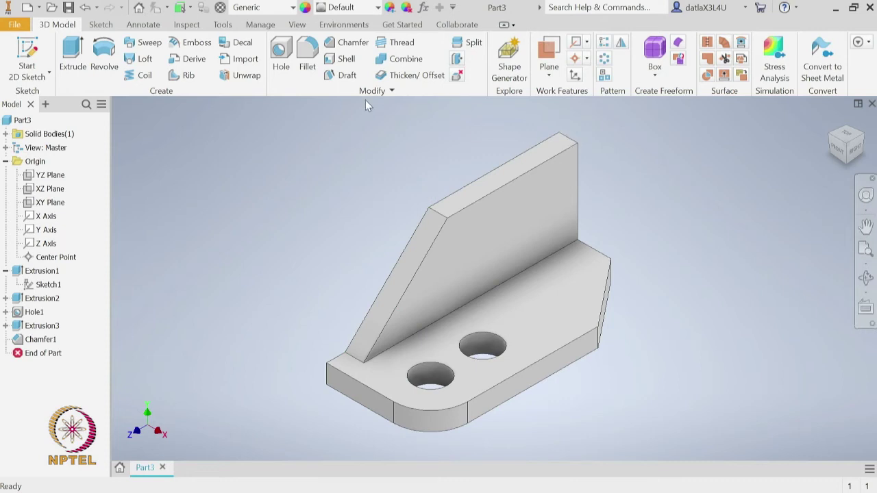
- Round the upright wall's other upper corner with a 23 mm constant-radius fillet, taking the radius from the reference drawing
left_click(308, 56)
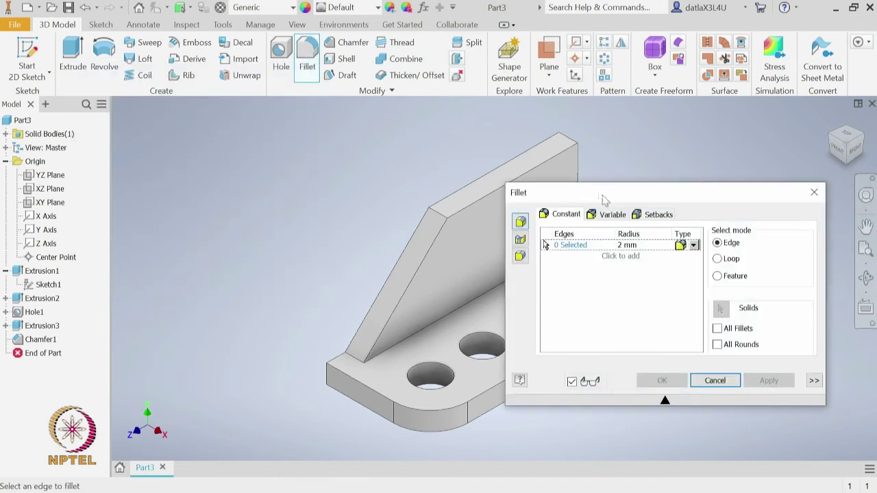
left_click(629, 247)
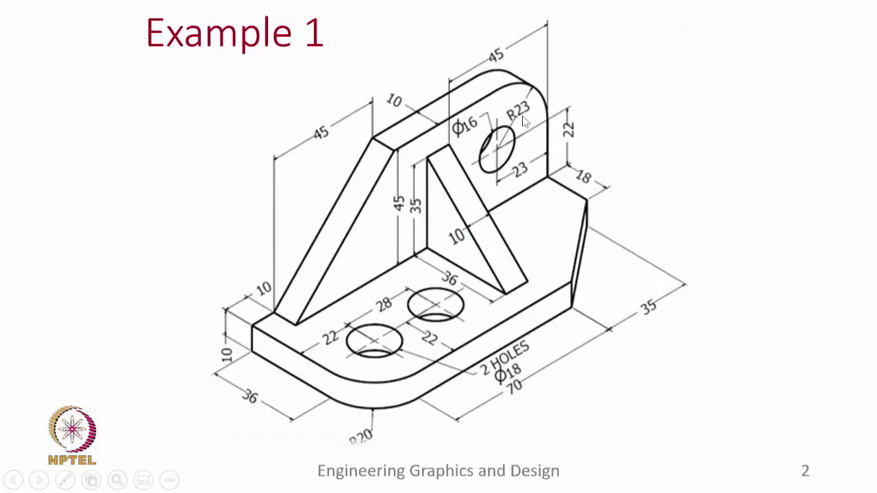
key("alt+Tab")
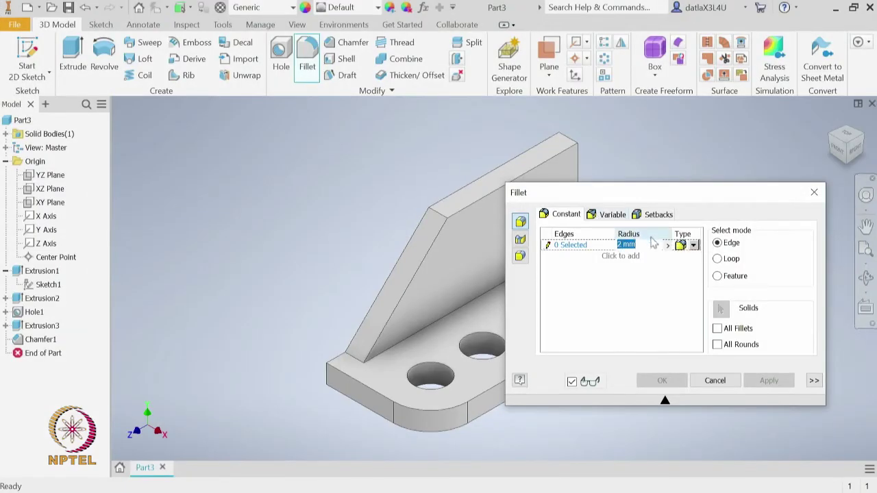
type("23")
left_click_drag(681, 199, 189, 85)
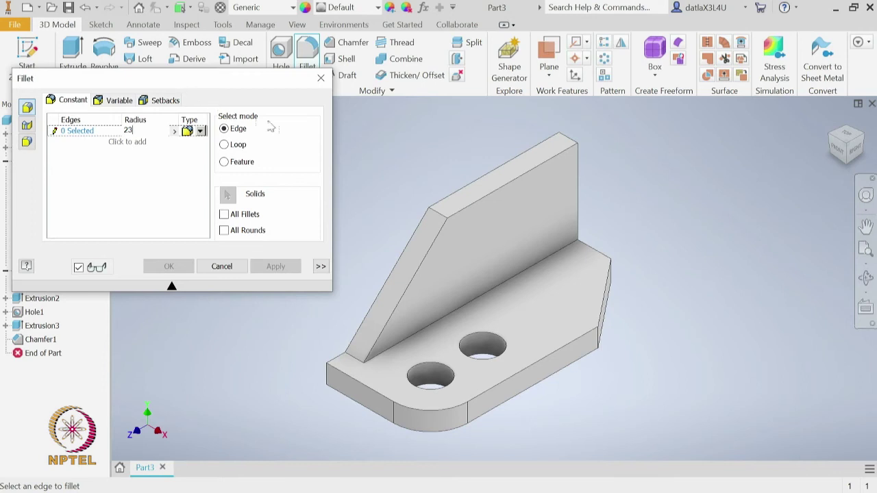
left_click(573, 149)
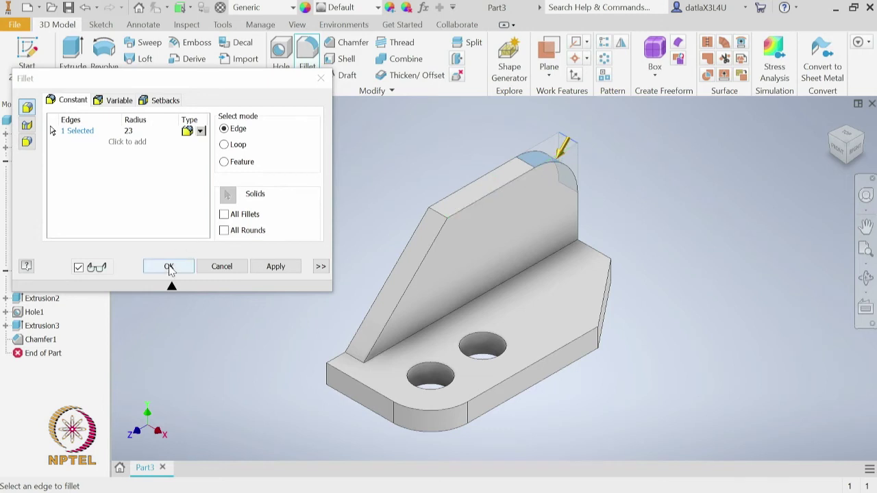
left_click(169, 267)
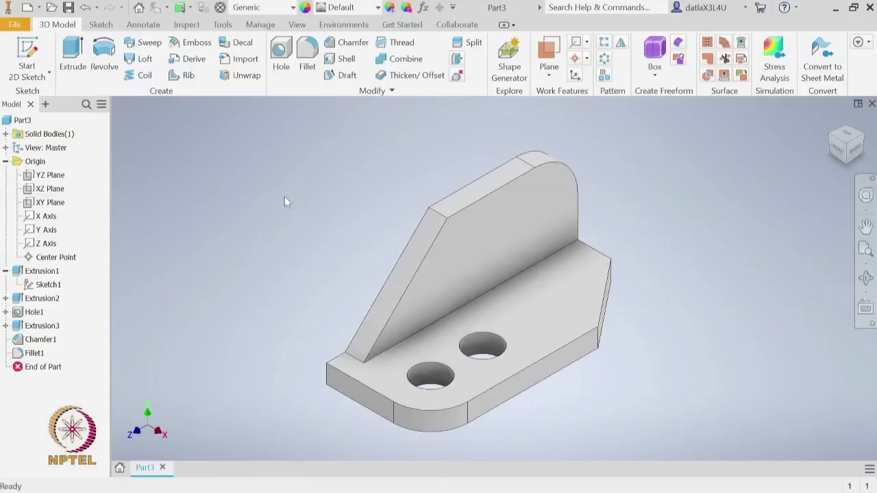
- Add a simple 16 mm through hole in the upright wall, concentric with its rounded upper corner
left_click(282, 57)
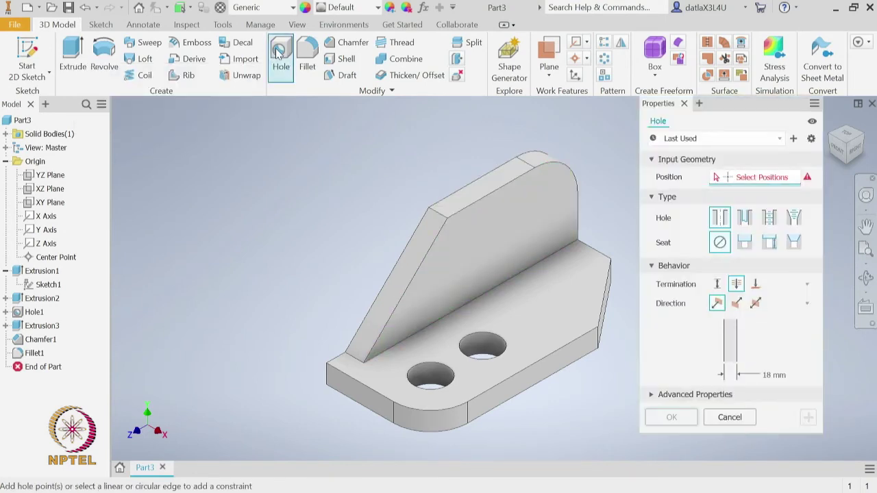
left_click(546, 204)
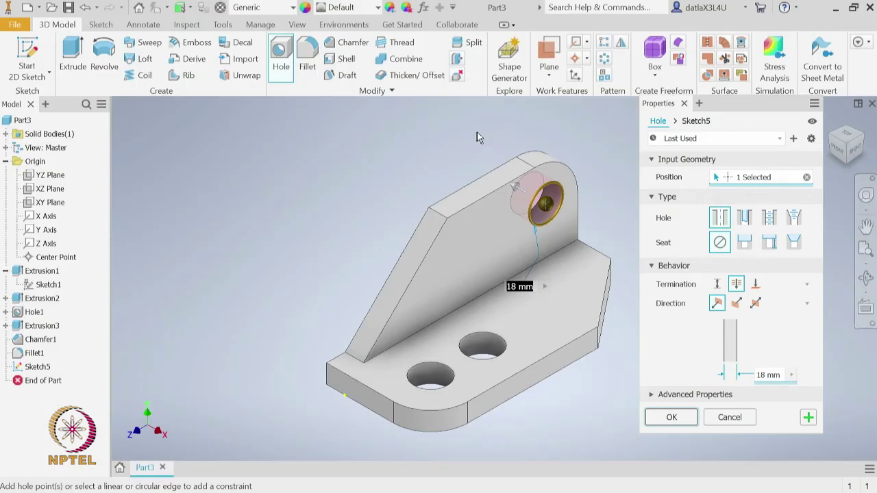
left_click(764, 377)
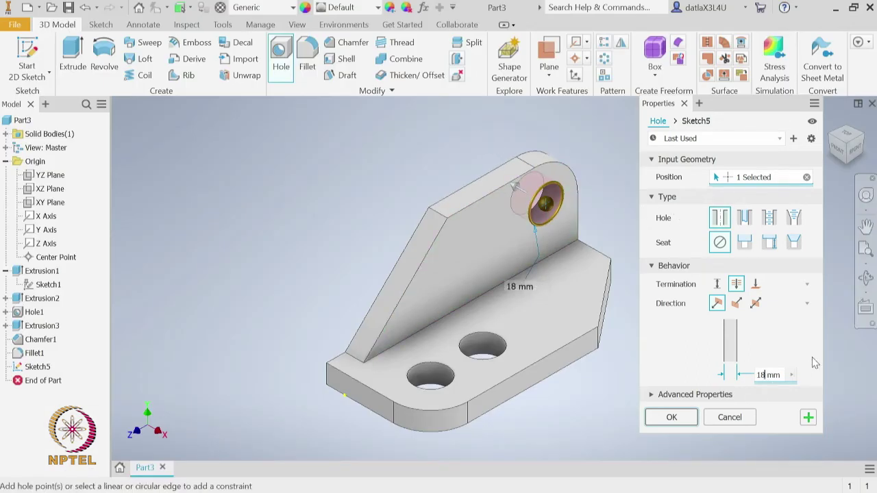
key("BackSpace")
type("6")
key("Tab")
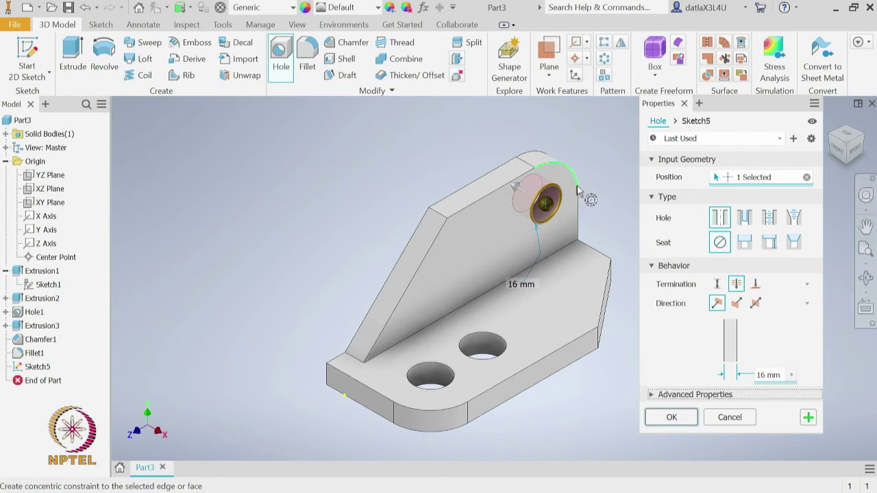
left_click(548, 168)
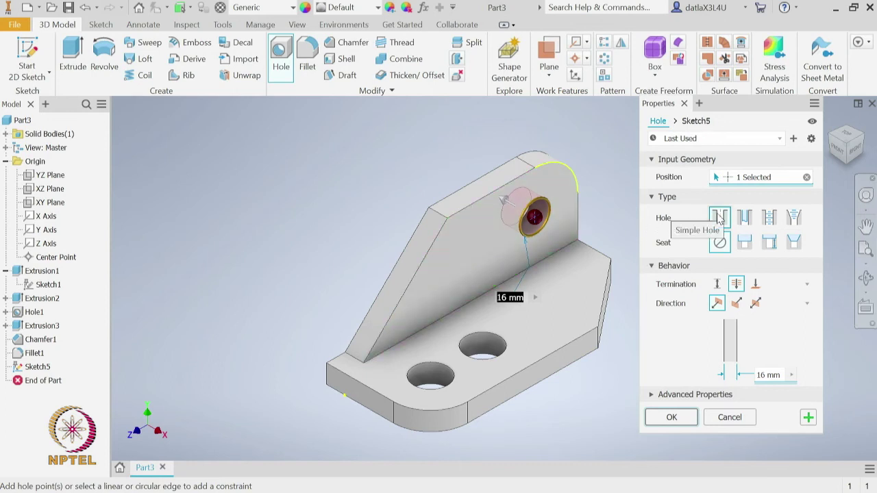
left_click(684, 427)
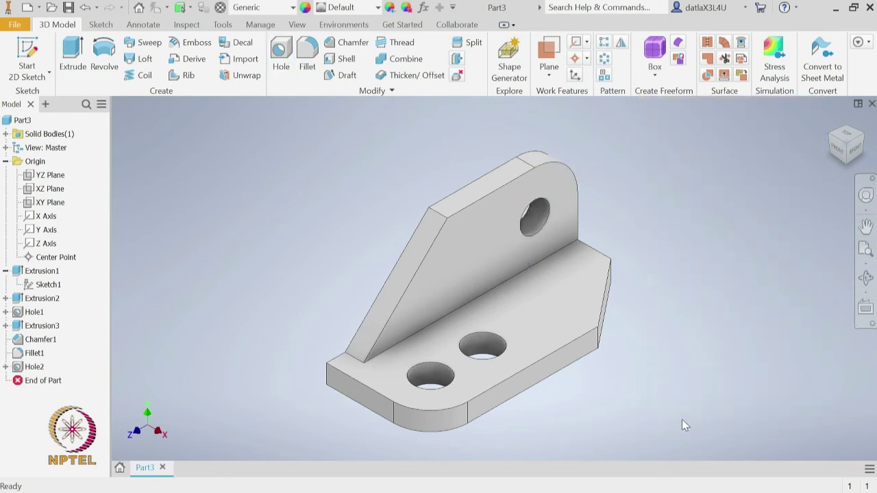
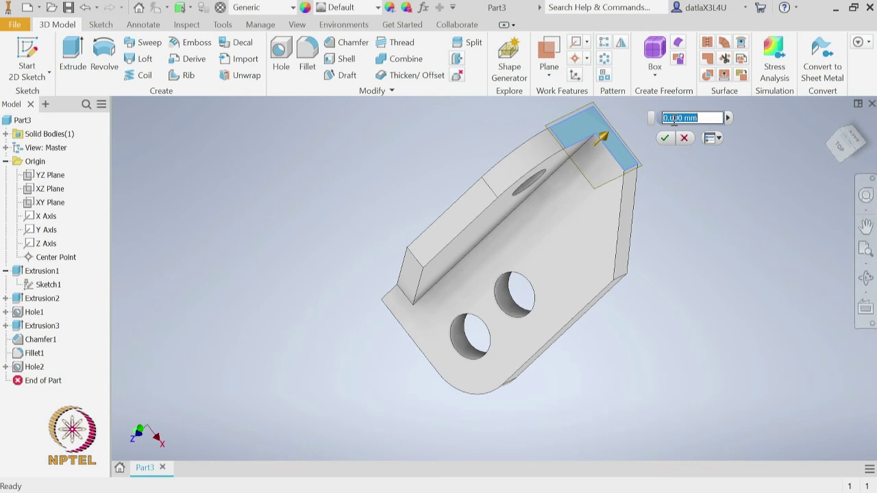
- Create a work plane offset -45 mm from the L-shaped end face on the bracket's rounded-wall side
type("-45")
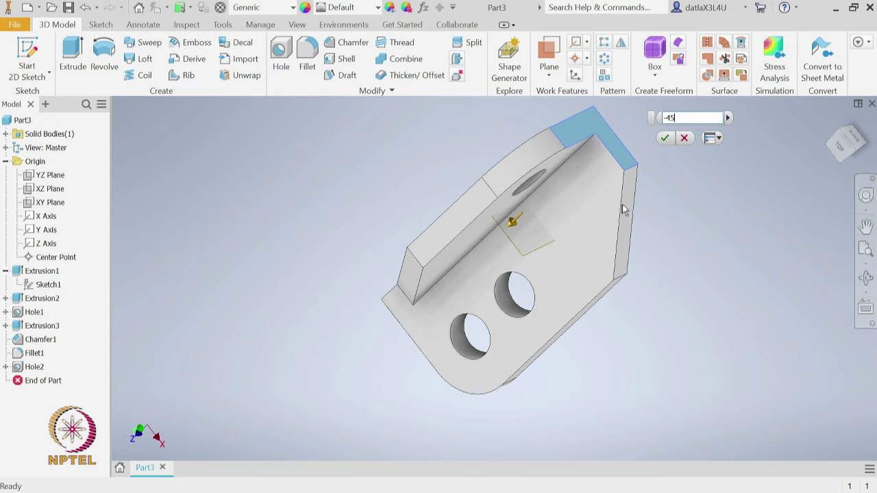
left_click(663, 139)
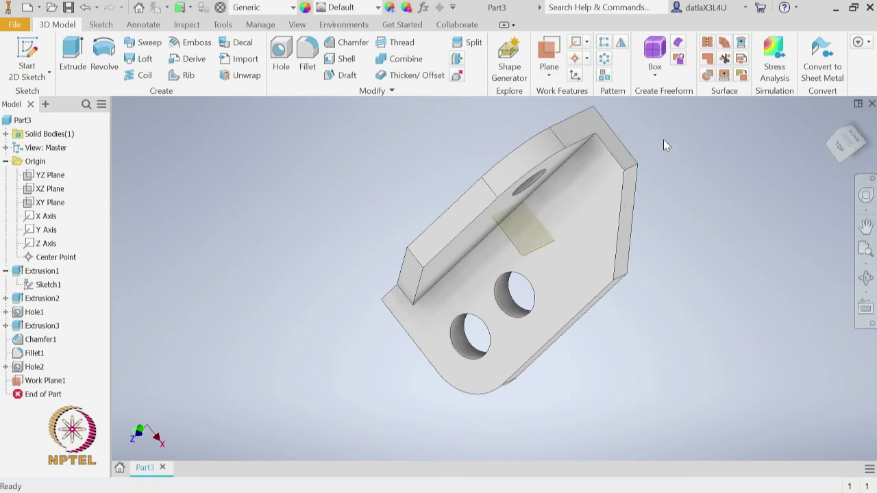
left_click(831, 127)
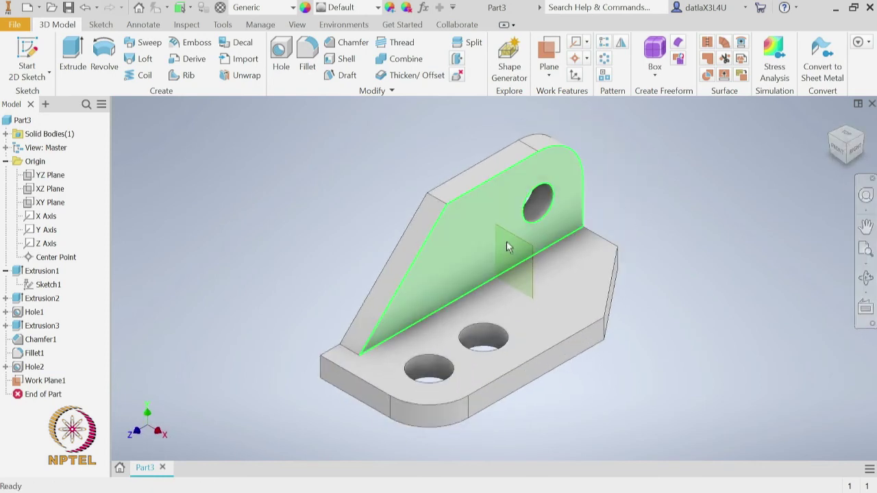
- Start a 2D sketch on the offset work plane
left_click(532, 272)
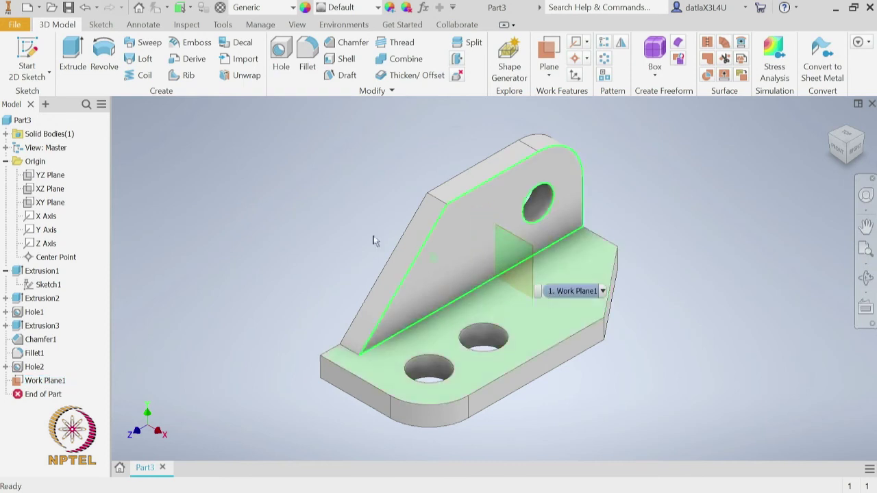
left_click(29, 47)
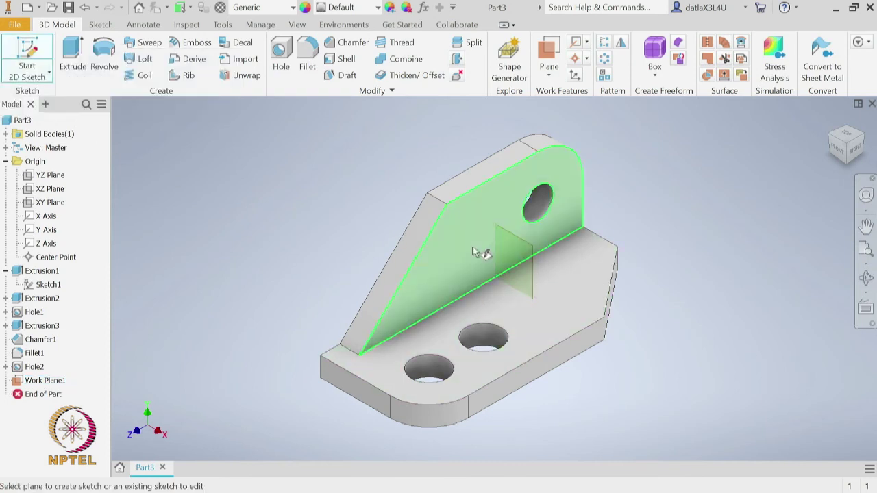
left_click(535, 254)
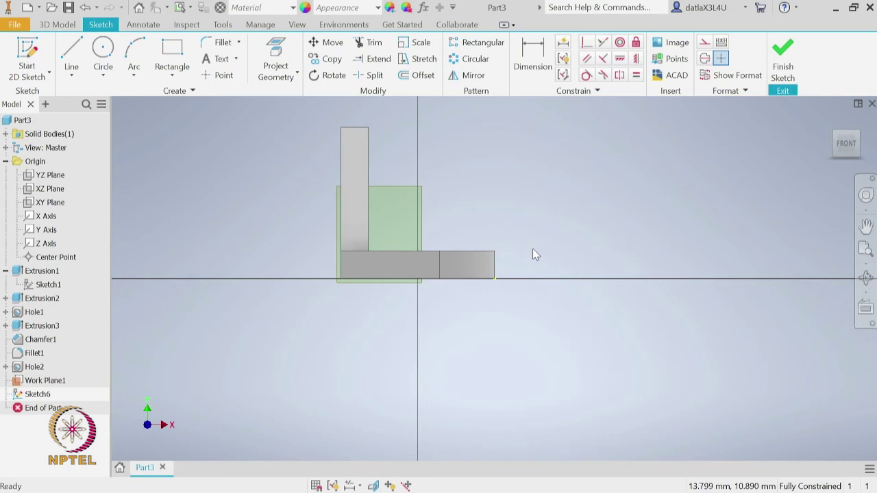
- Try a 35 mm vertical line up the wall's inner face from its base corner, and undo it
left_click(73, 53)
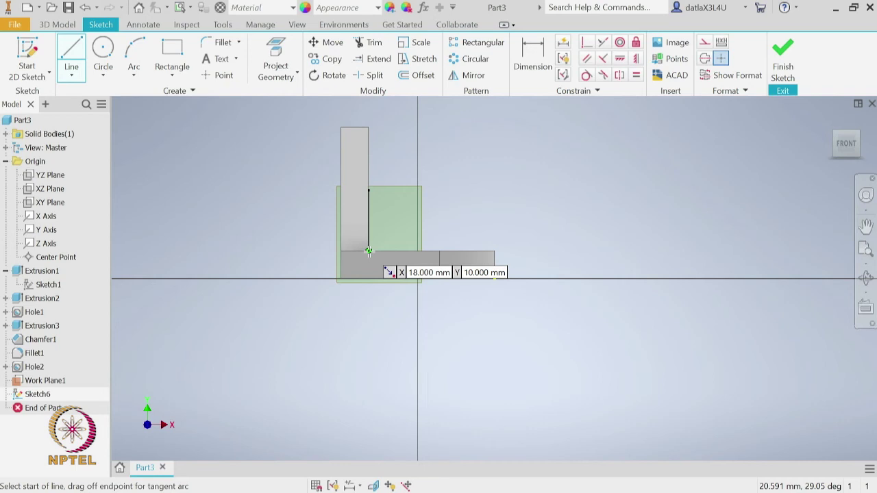
left_click(368, 251)
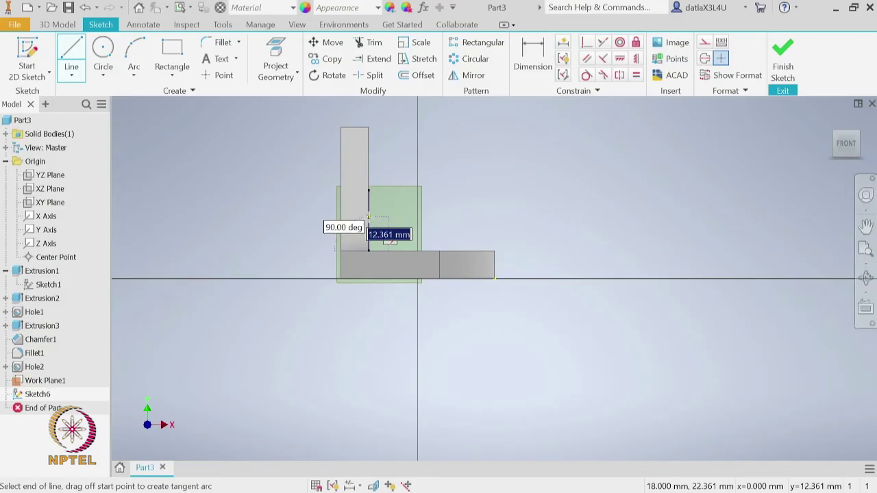
type("35")
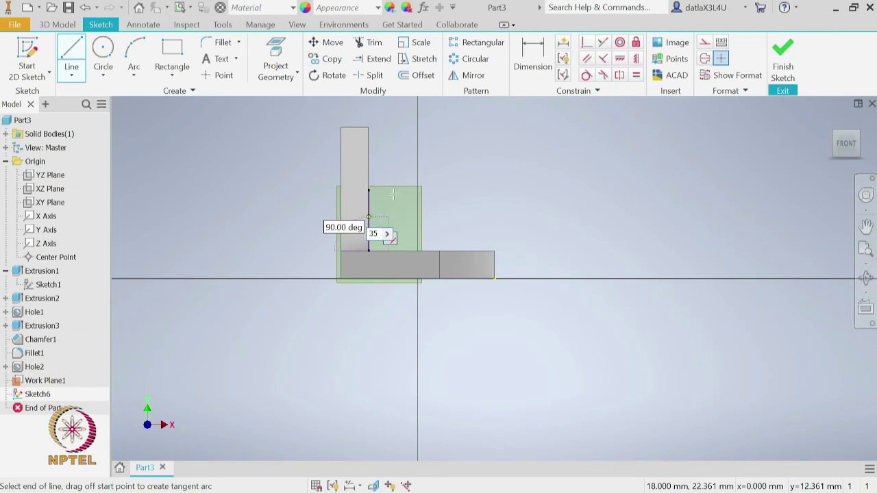
key("Return")
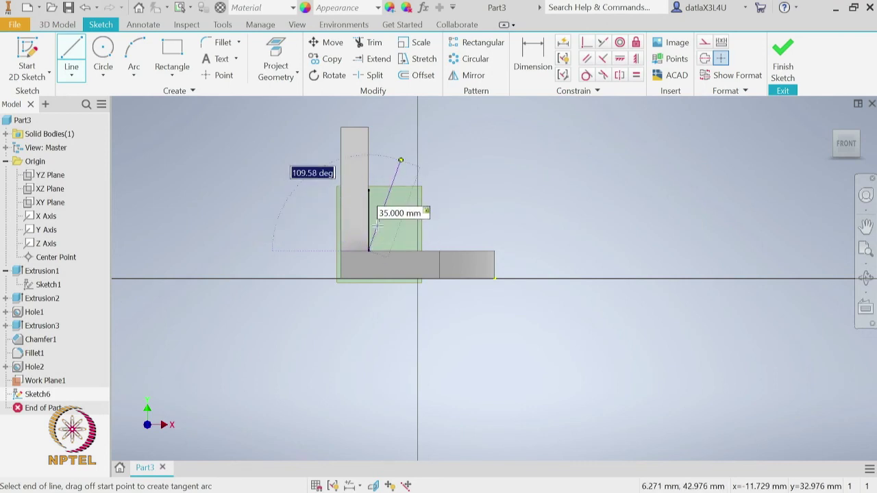
left_click(357, 203)
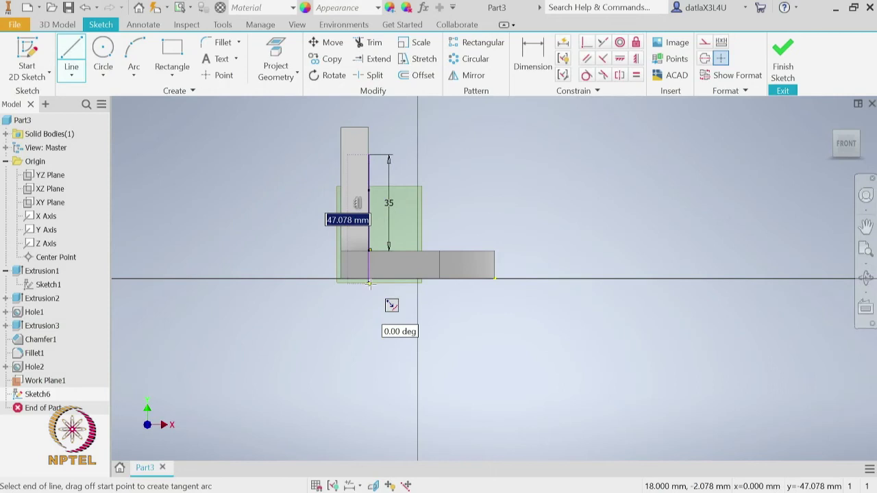
key("Escape")
key("ctrl+z")
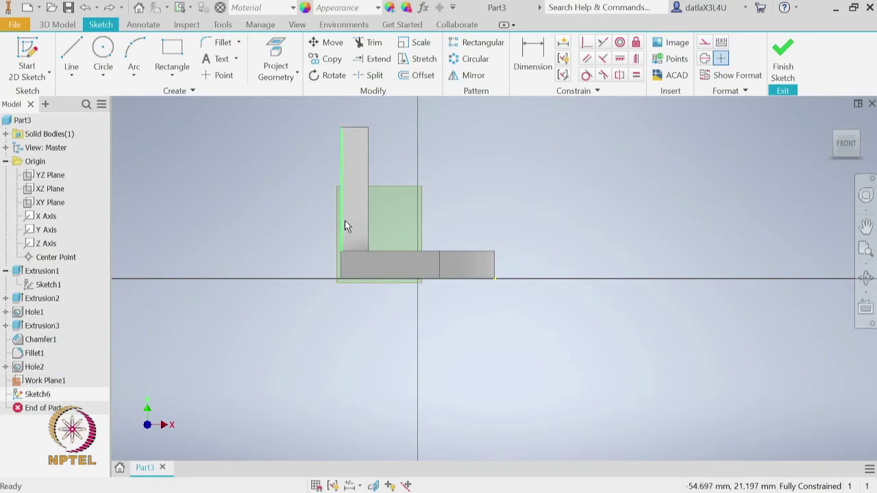
left_click(78, 54)
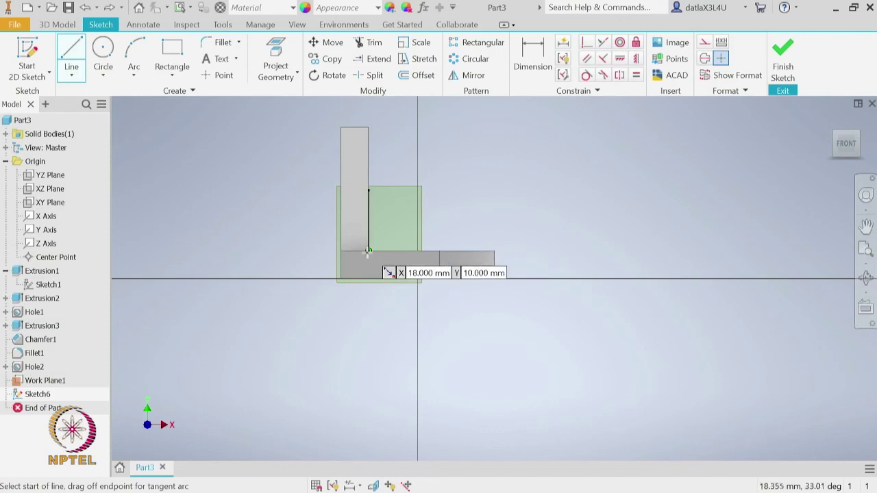
left_click(368, 252)
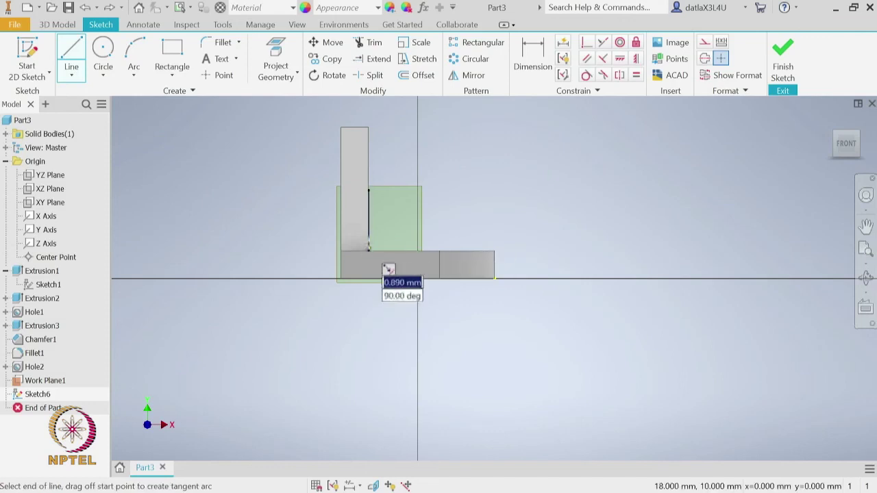
double_click(370, 204)
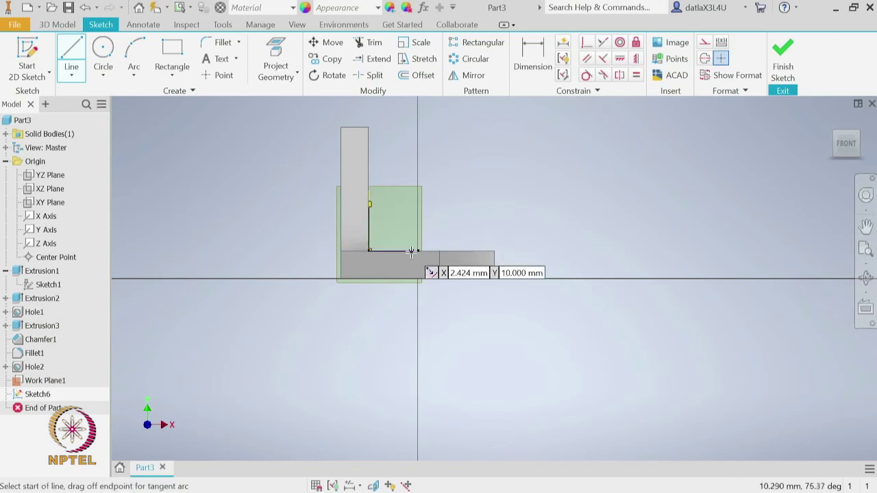
left_click(416, 251)
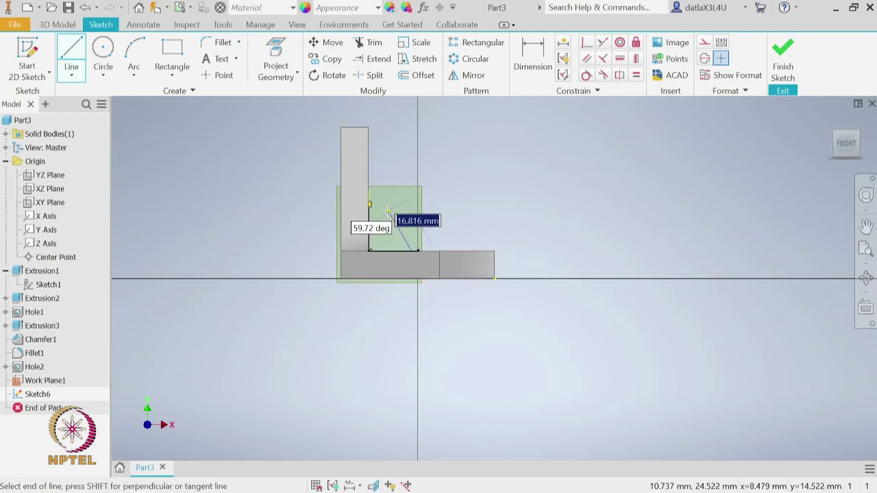
key("Escape")
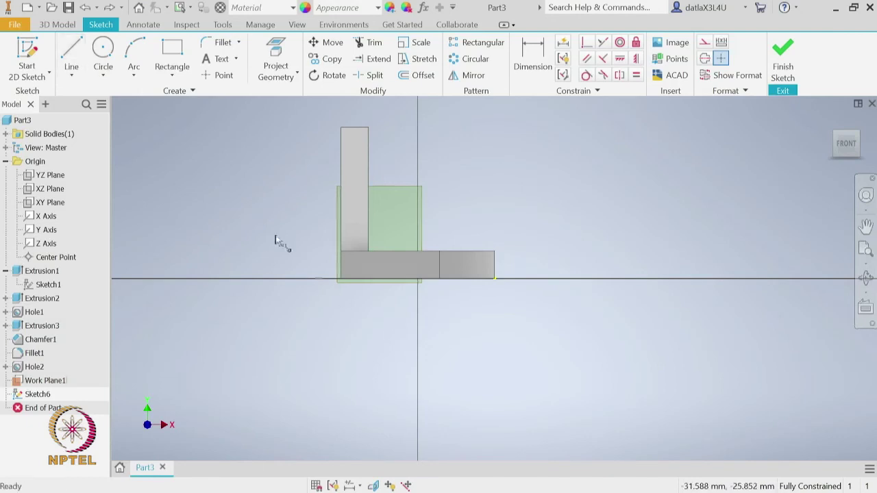
- Draw a freehand sloped line in the inner corner, descending from near the wall toward the plate's top surface
left_click(73, 52)
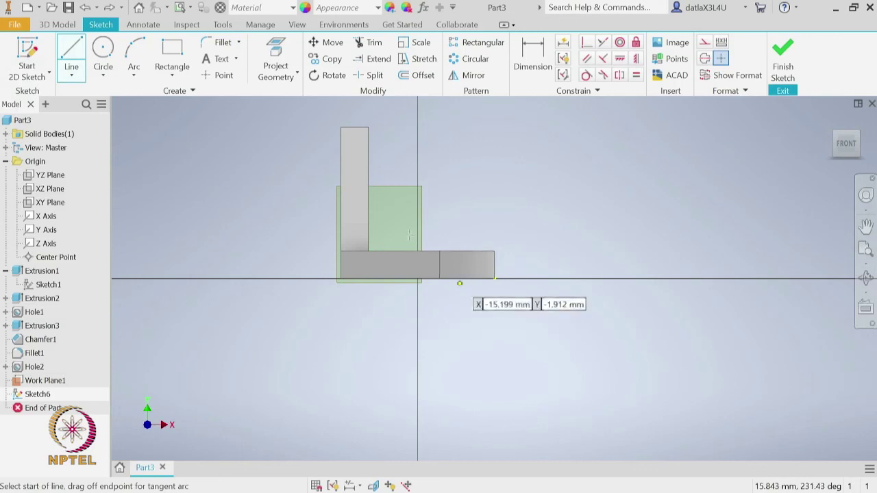
left_click(378, 212)
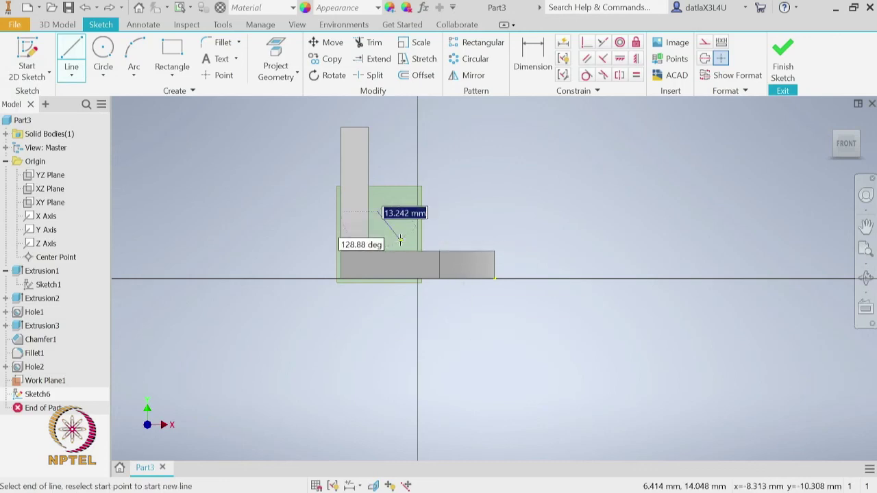
left_click(407, 246)
key("Escape")
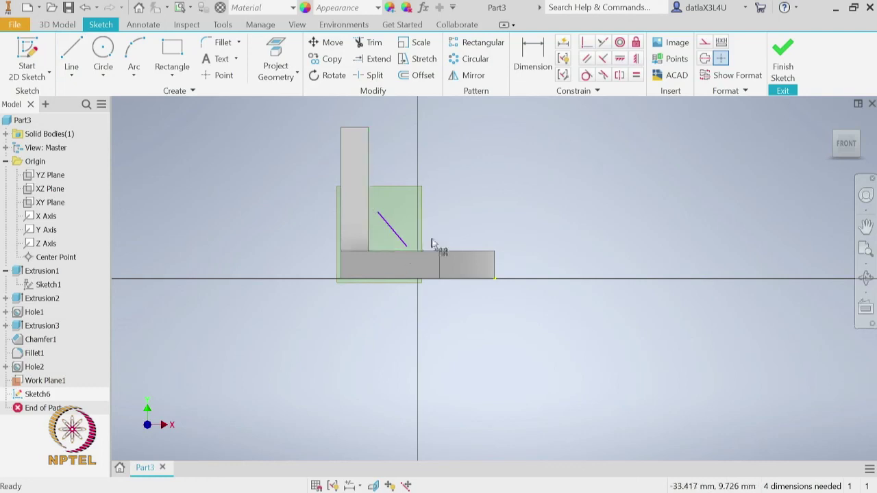
- Dimension the sloped line's upper endpoint at 0 mm from the wall's inner face
left_click(532, 60)
left_click(379, 213)
left_click(369, 148)
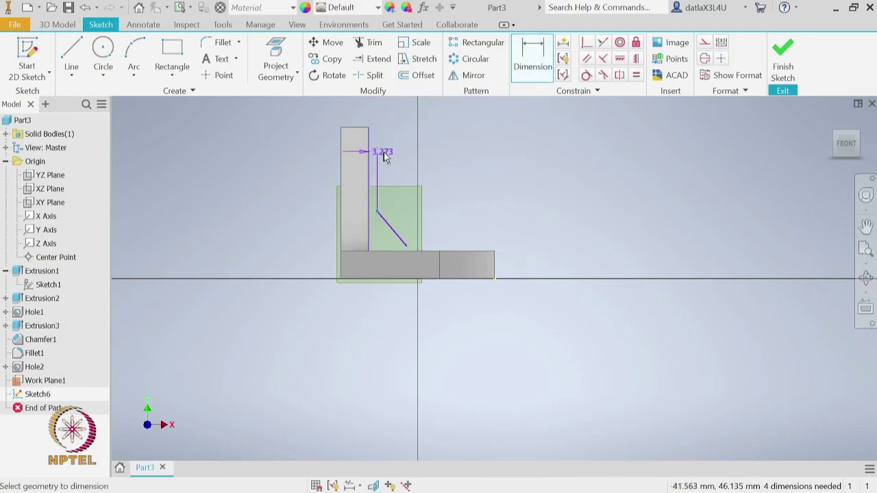
left_click(383, 153)
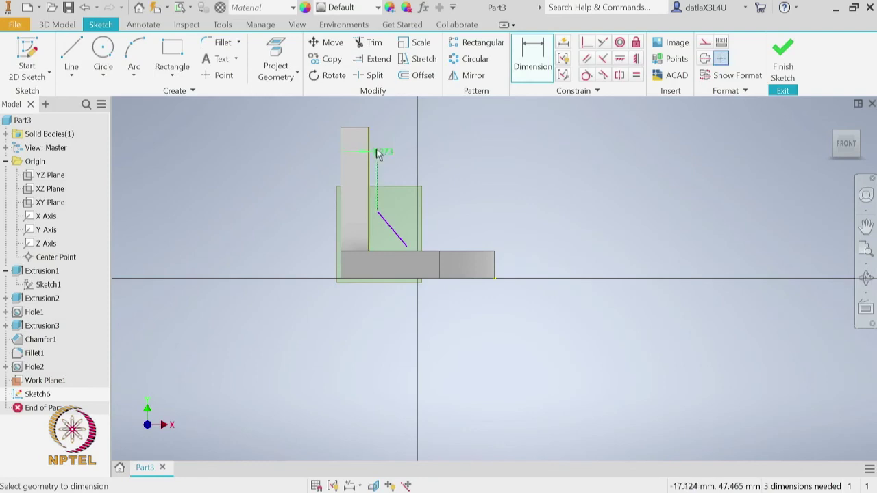
type("0")
key("Return")
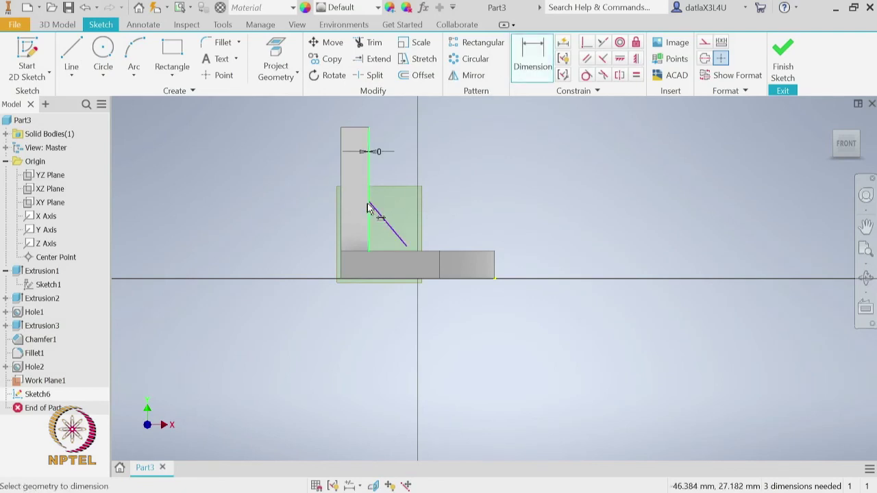
- Dimension the height of the sloped line's upper endpoint above the plate's top surface as 35 mm
left_click(541, 66)
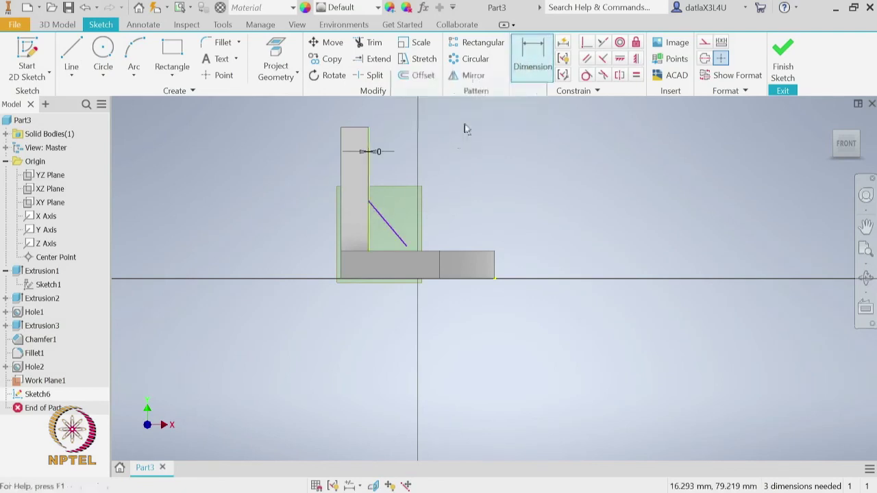
left_click(369, 205)
left_click(391, 252)
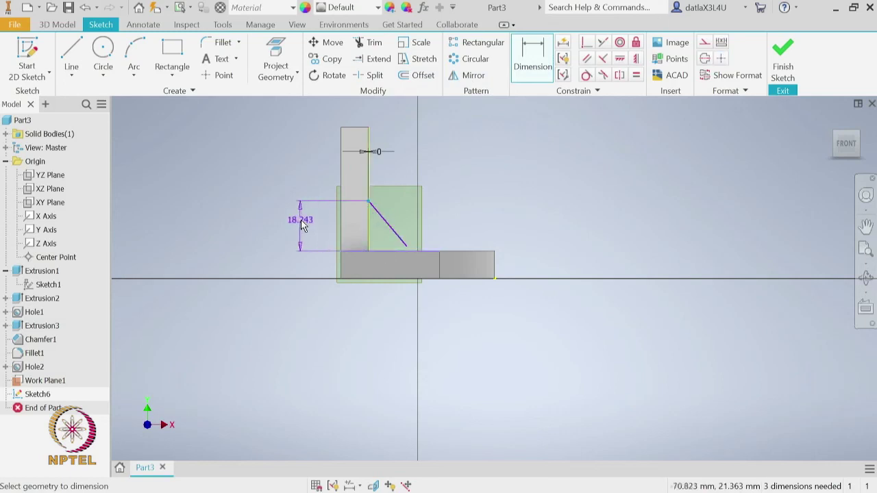
left_click(303, 223)
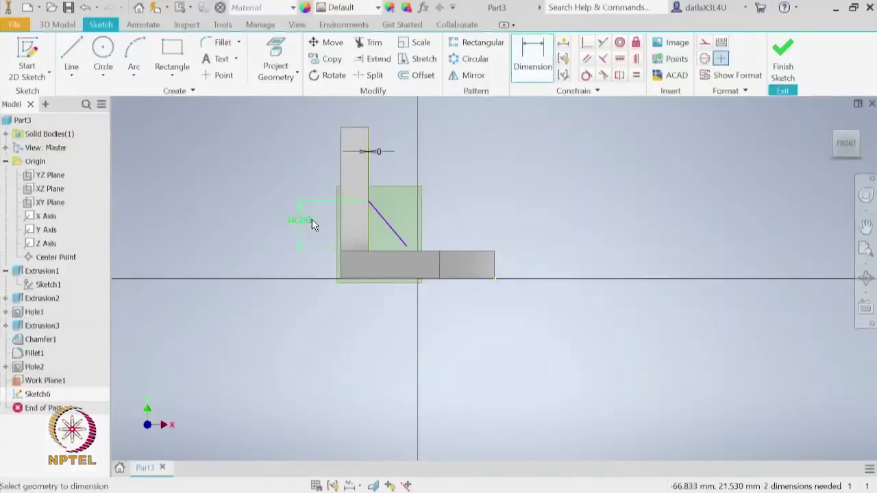
double_click(312, 220)
type("35")
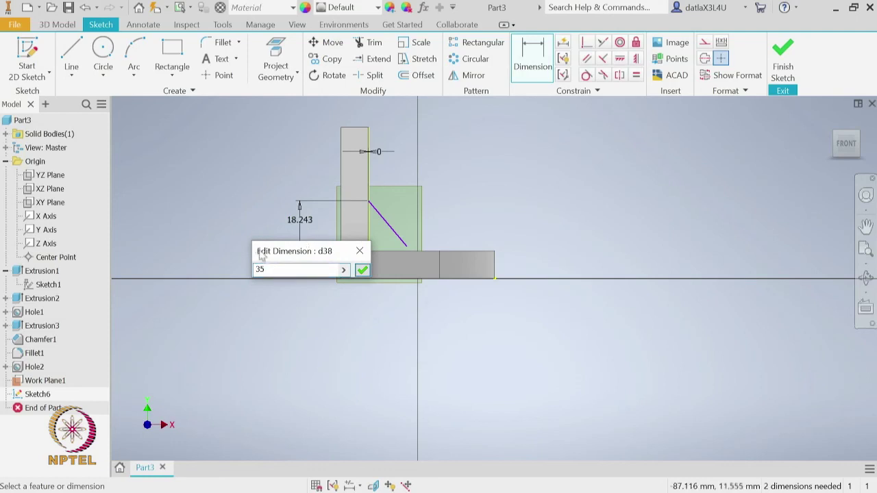
left_click(364, 271)
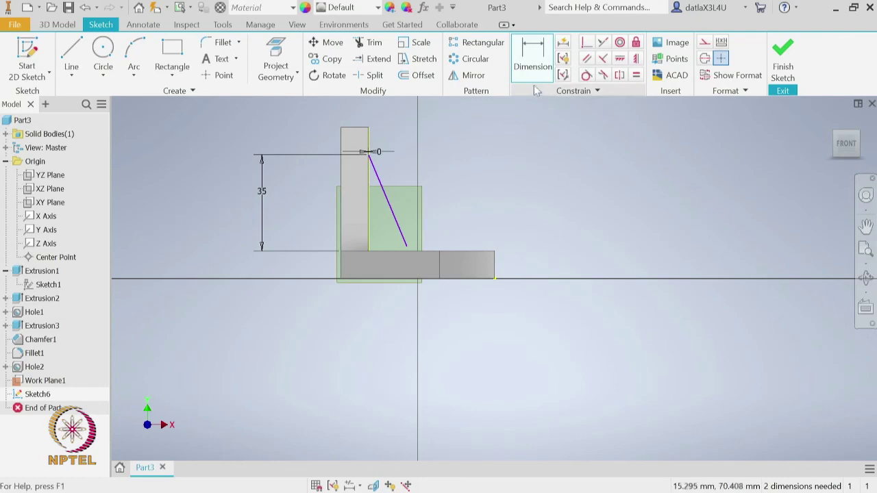
- Dimension the height of the sloped line's lower endpoint above the plate's top surface as 0 mm
left_click(428, 259)
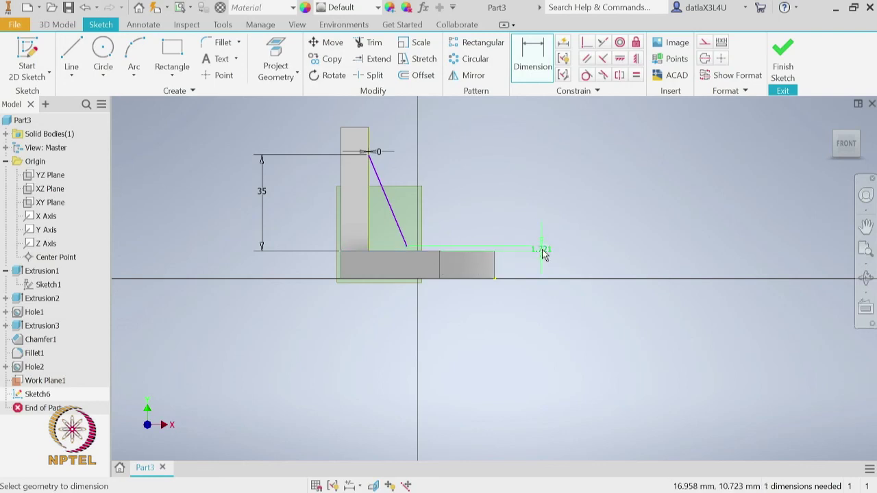
left_click(543, 254)
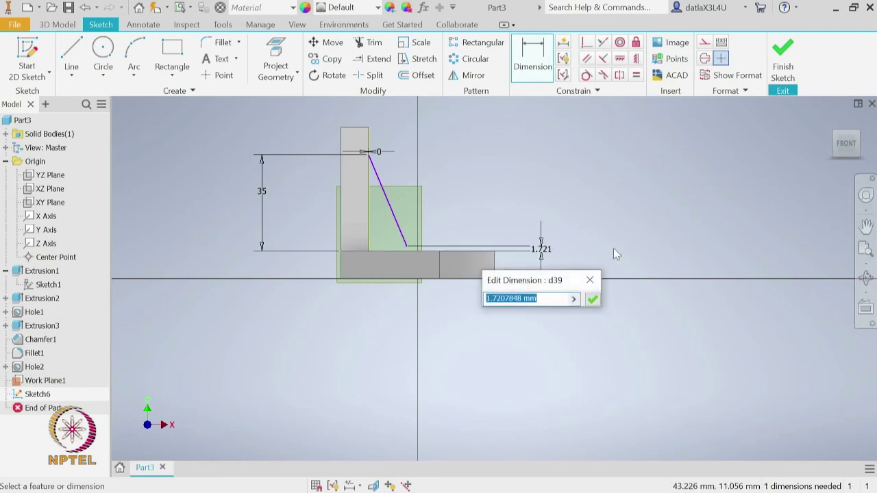
type("0")
key("Return")
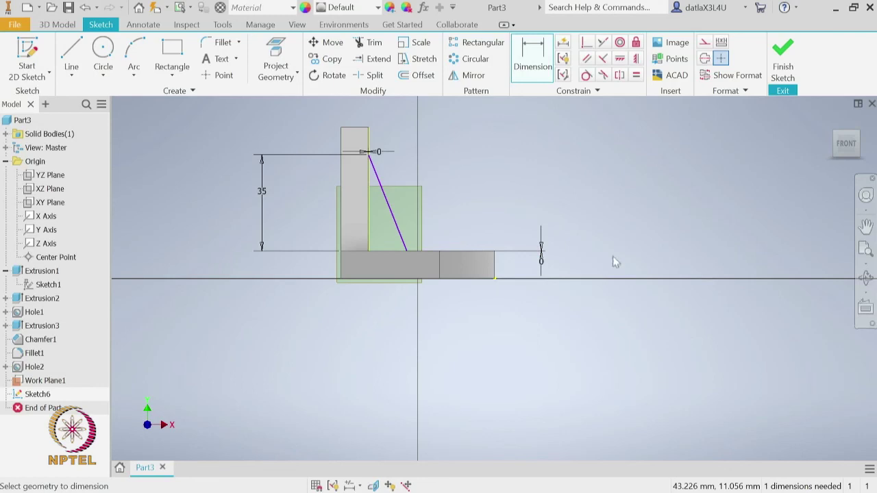
- Dimension the horizontal distance from the wall's inner face to the sloped line's lower endpoint as 36 mm
left_click(406, 252)
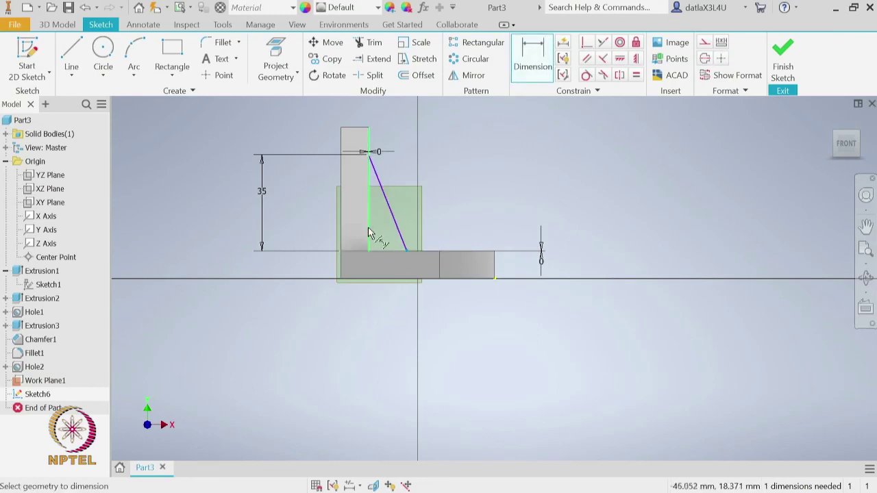
left_click(368, 233)
left_click(392, 303)
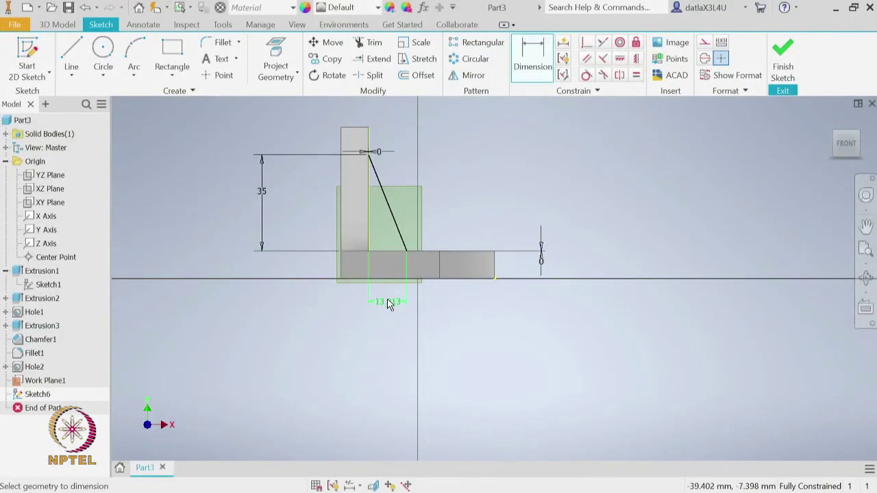
double_click(389, 303)
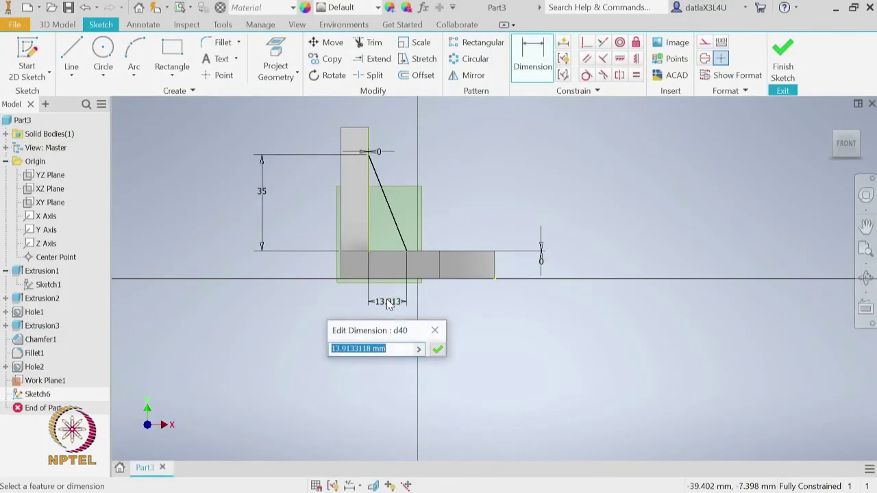
type("36")
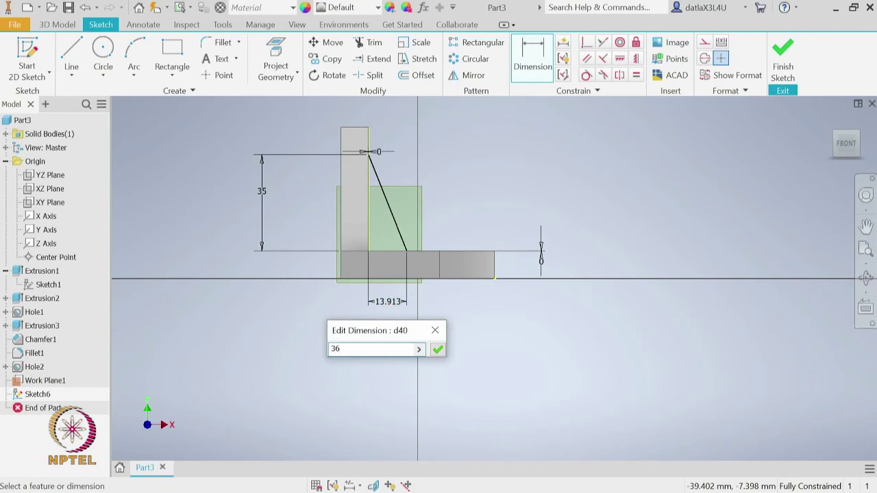
key("Return")
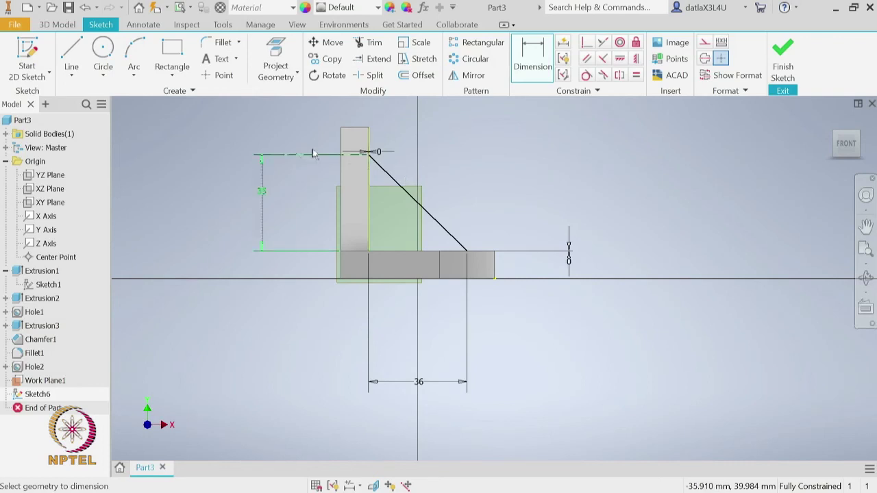
- Draw a vertical line from the sloped line's upper endpoint down to the inner corner, and try to continue it along the plate to the lower endpoint
left_click(72, 53)
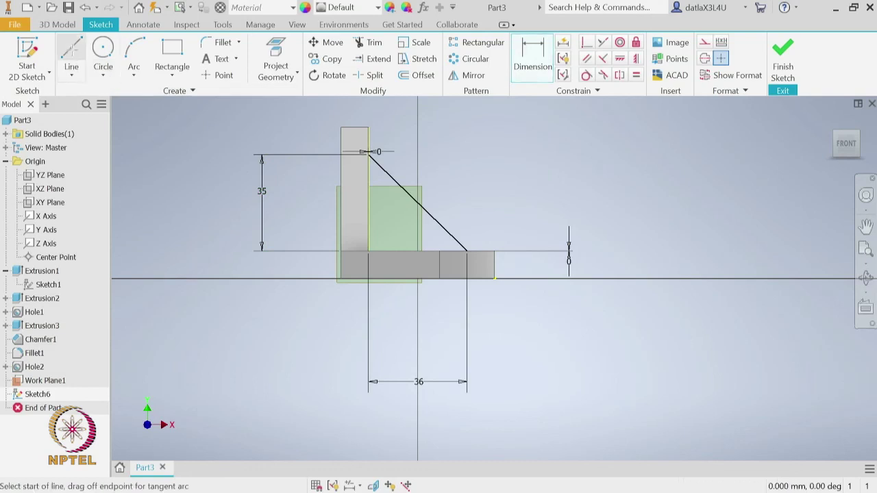
left_click(369, 152)
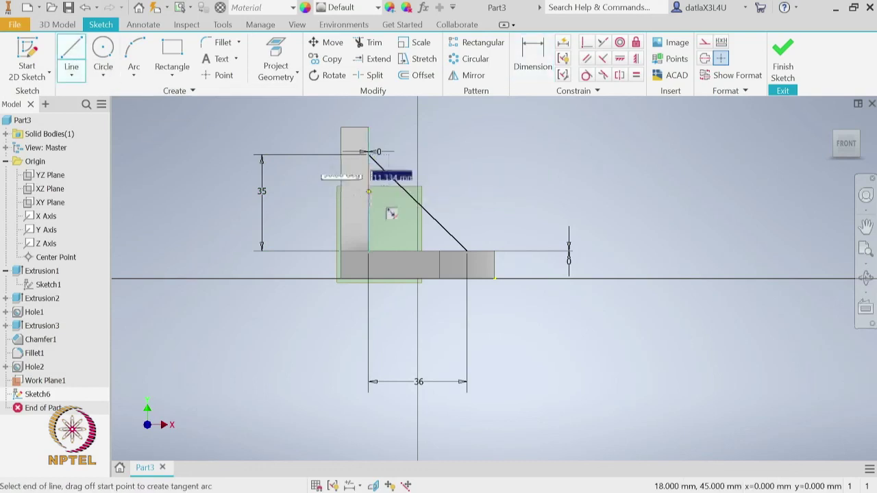
left_click(368, 251)
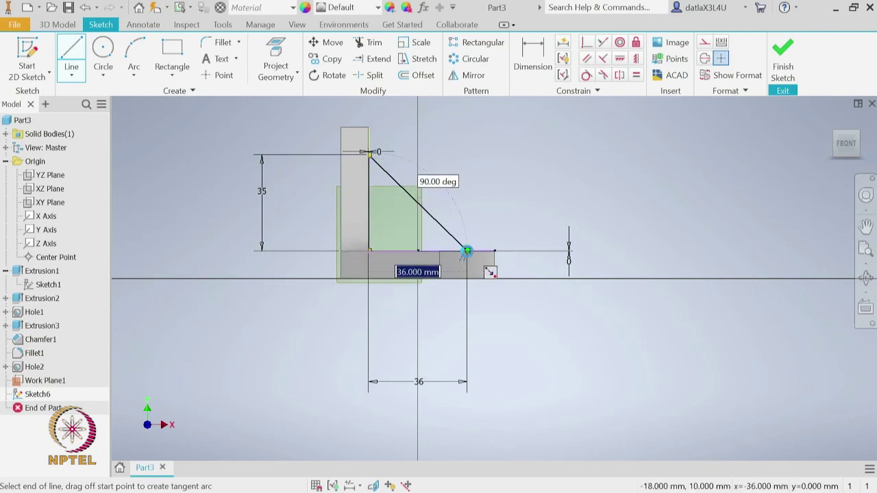
left_click(467, 251)
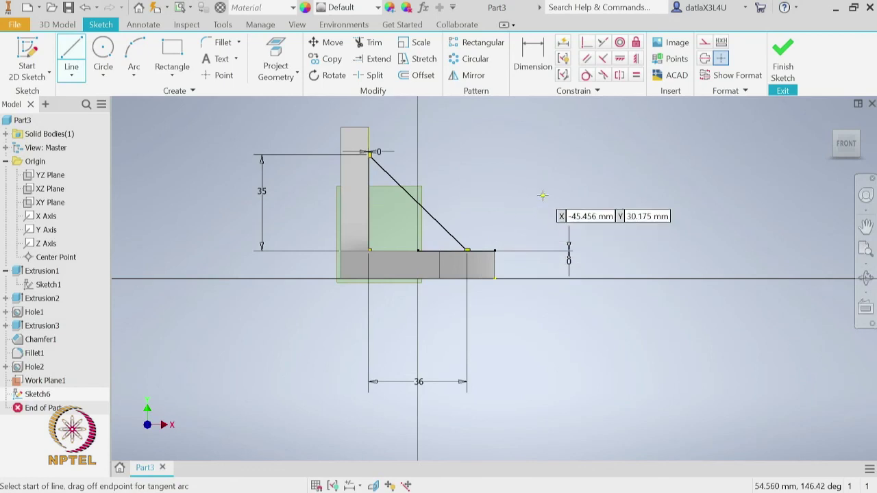
key("Escape")
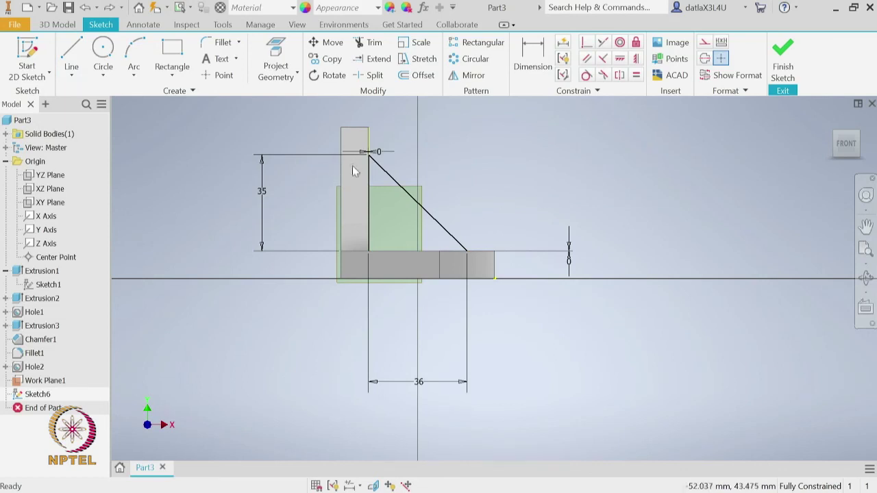
- Close the rib triangle with a horizontal line from the inner corner to the sloped line's lower endpoint, and finish the sketch
left_click(71, 55)
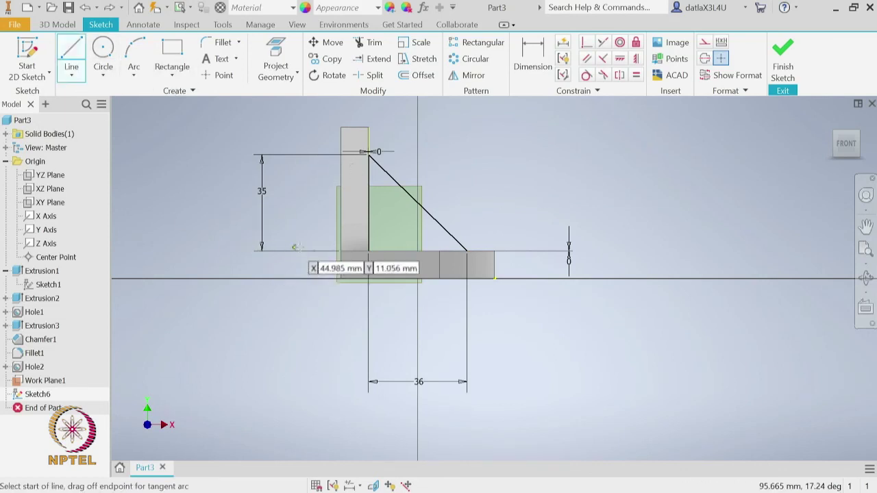
left_click(368, 252)
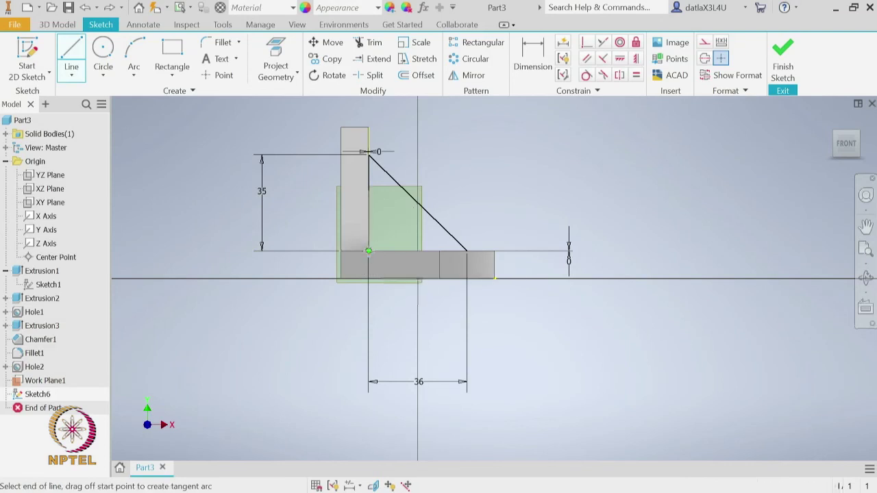
left_click(467, 251)
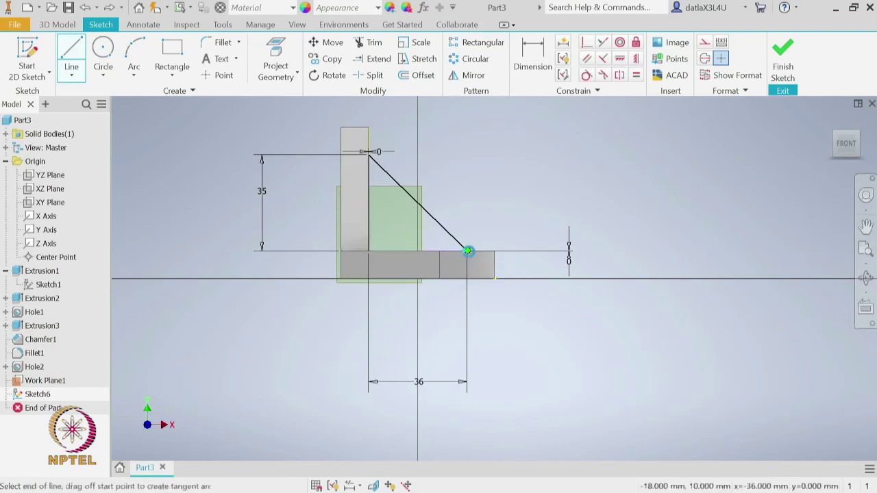
right_click(518, 199)
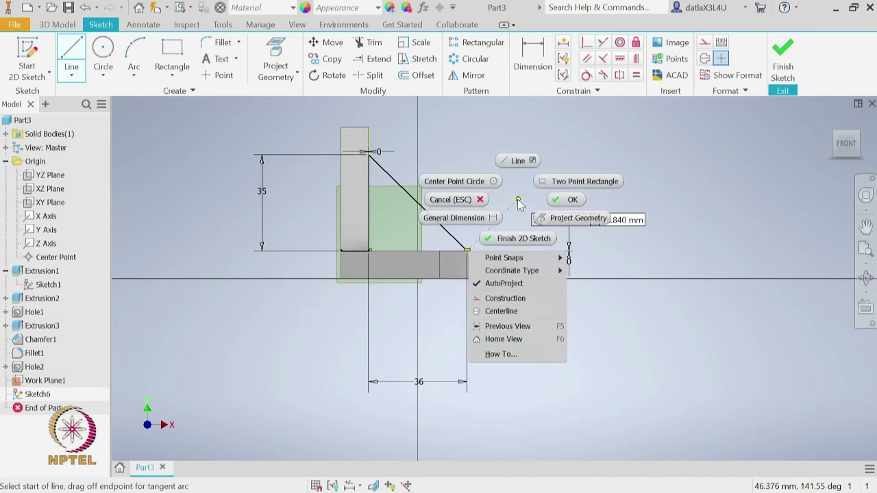
left_click(564, 200)
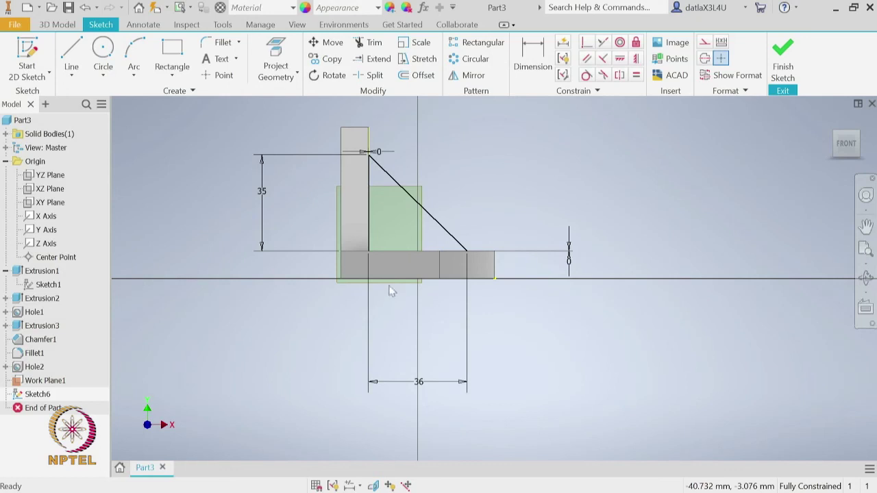
mouse_move(596, 214)
middle_mouse_down("shift")
mouse_move(584, 239)
mouse_move(591, 227)
mouse_move(576, 229)
middle_mouse_up("shift")
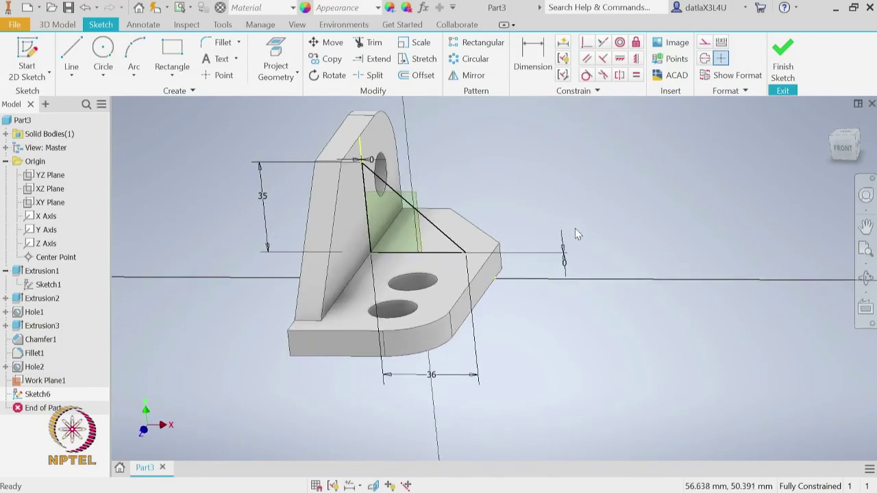
left_click(783, 75)
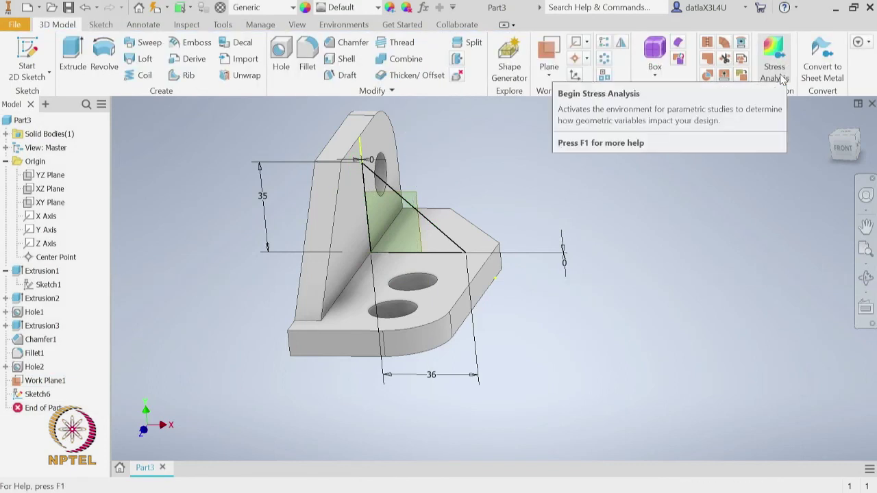
- Extrude the triangular rib profile 10 mm in the flipped direction, joining it to the bracket
left_click(80, 54)
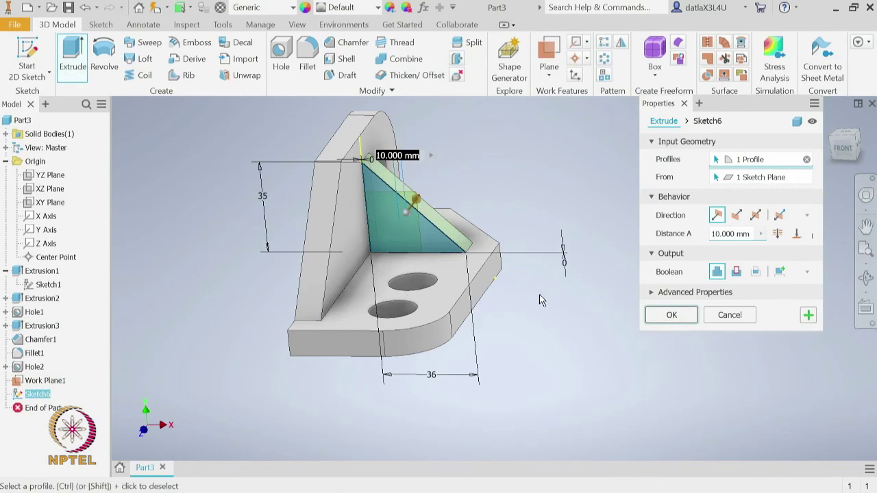
middle_click_drag(540, 300, 489, 354)
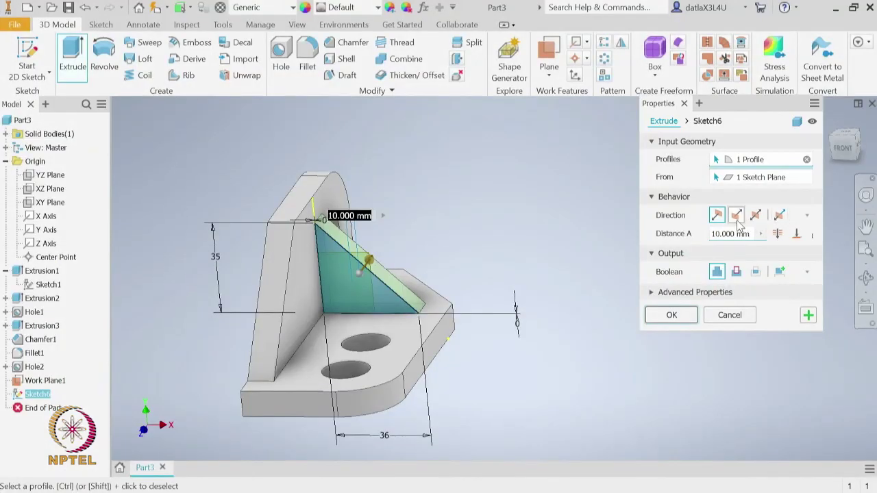
left_click(737, 217)
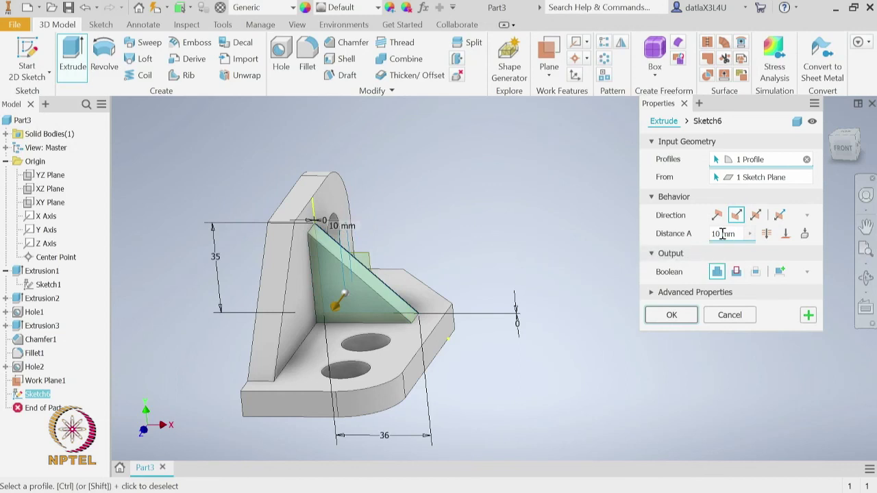
left_click(677, 318)
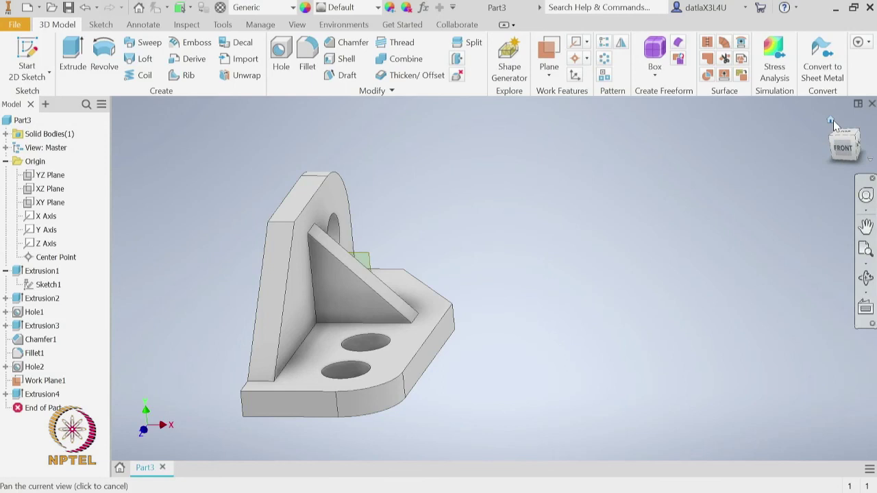
left_click(831, 120)
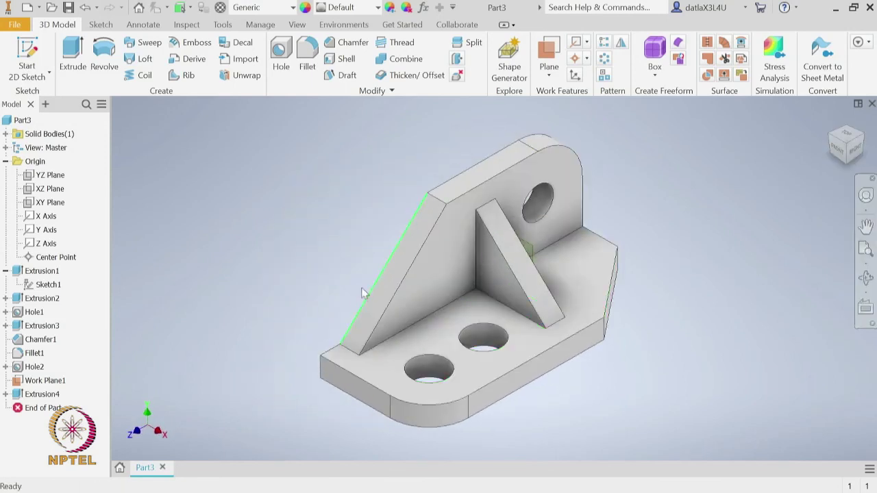